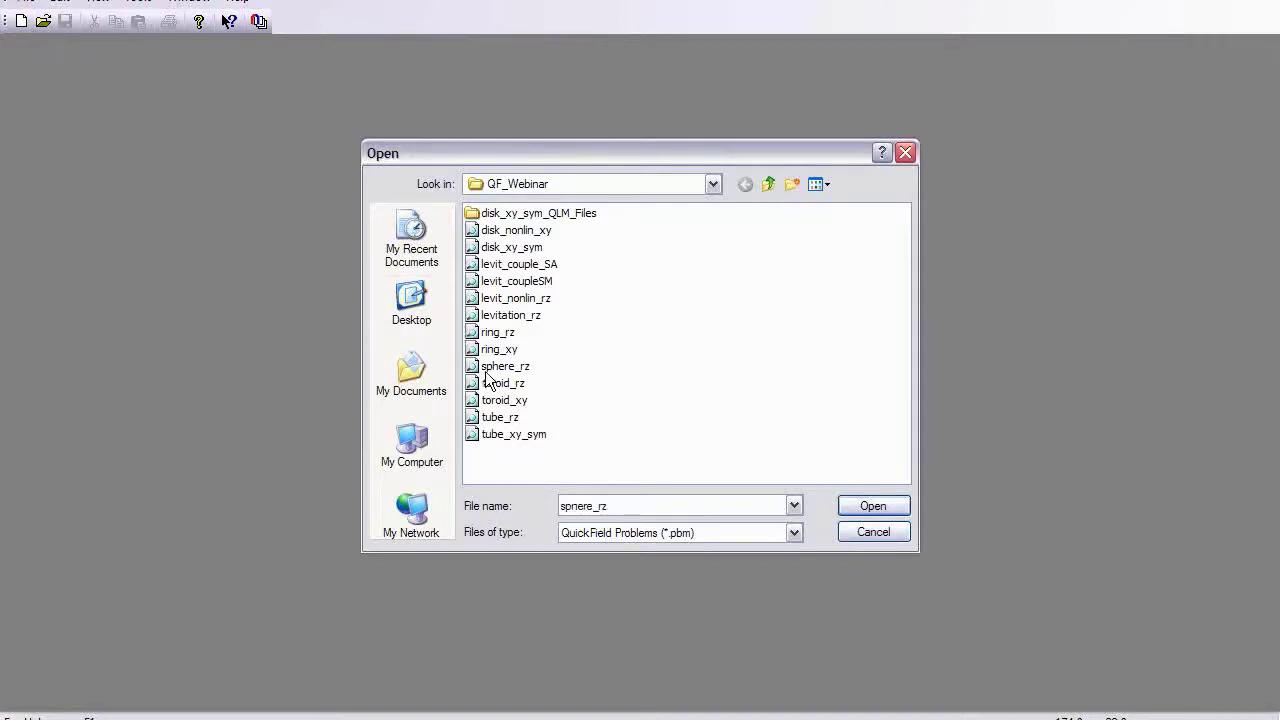
# Open sphere_rz and Sphere_rz.mod; list block labels air, sphere and edge labels bottom, side, supercond, top
pyautogui.click(894, 509)
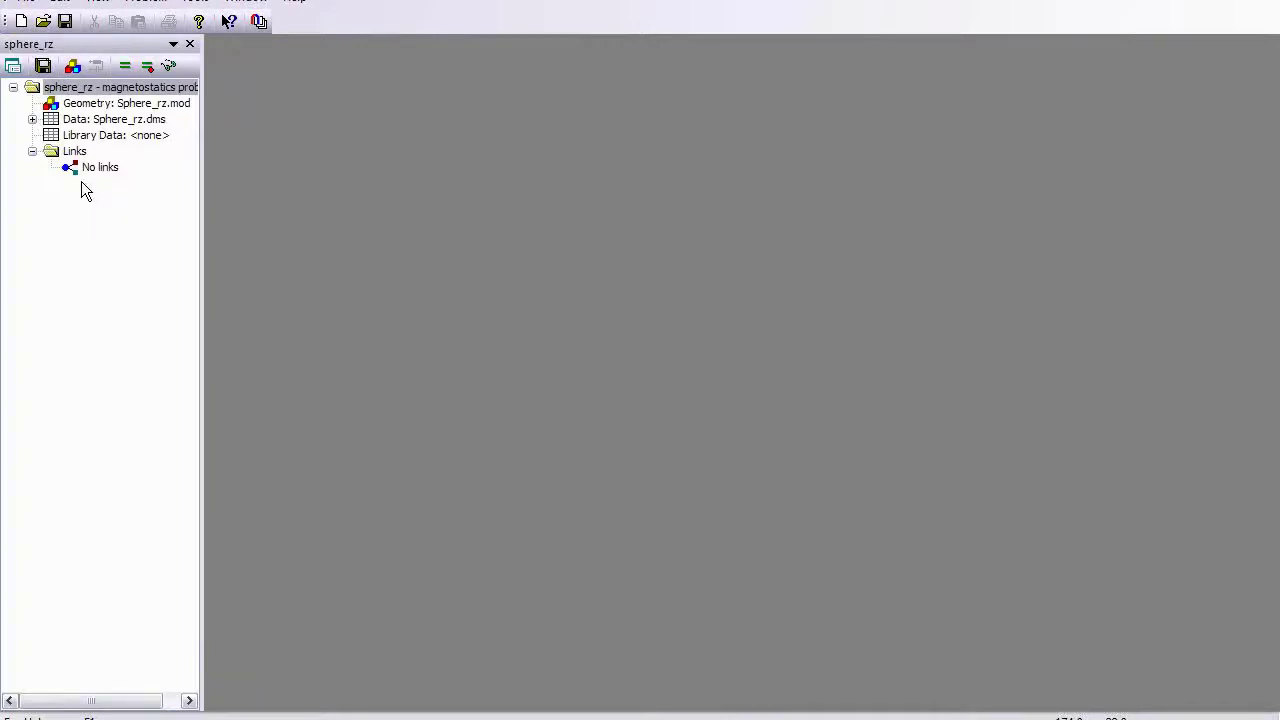
pyautogui.doubleClick(98, 105)
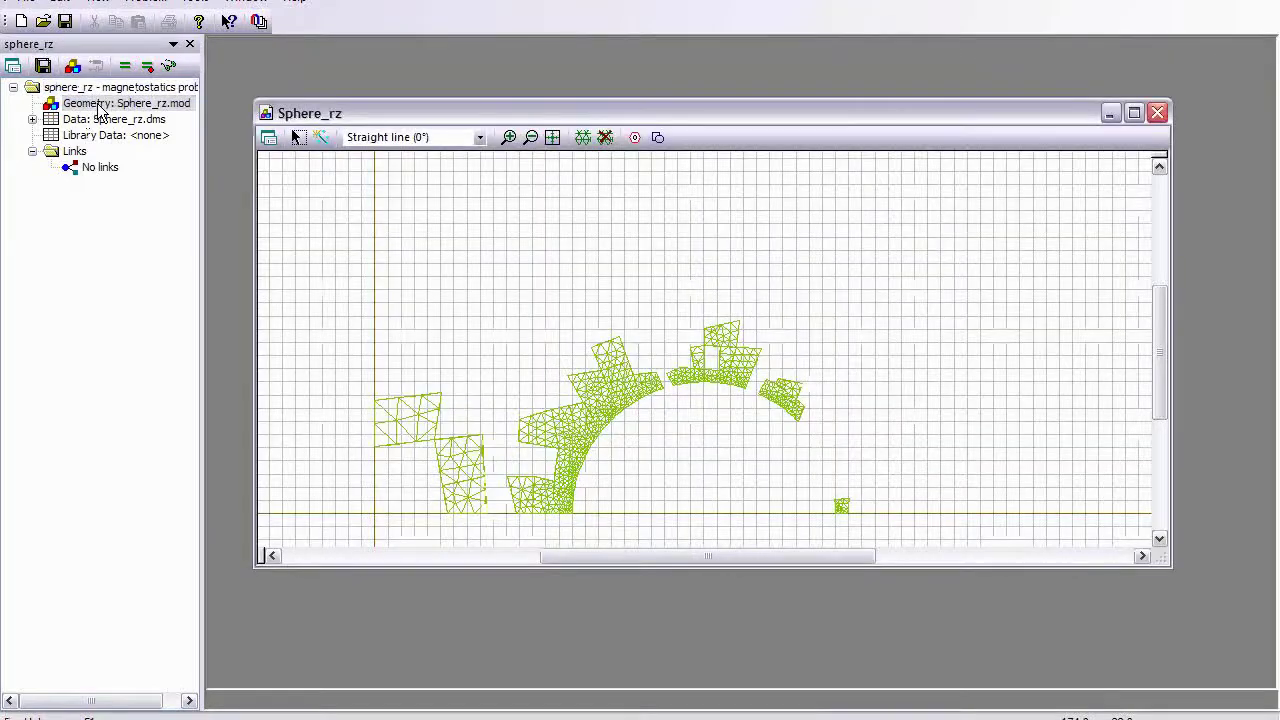
pyautogui.click(32, 119)
pyautogui.click(51, 135)
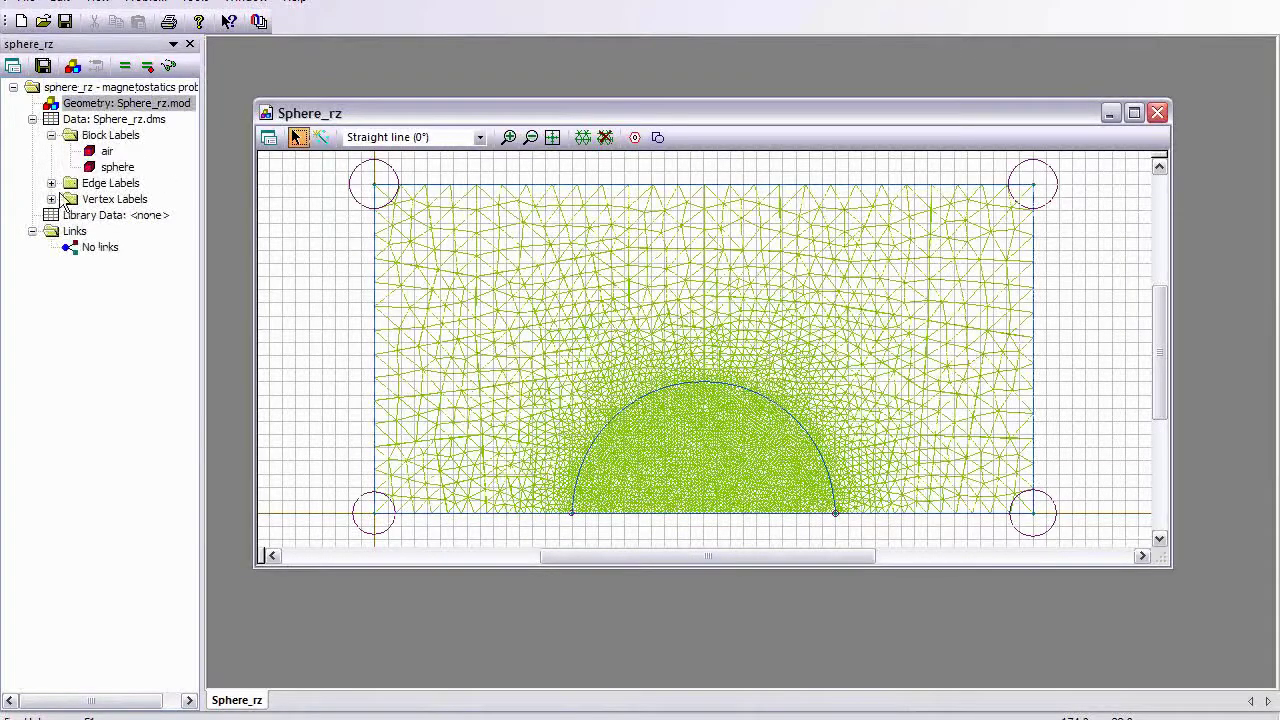
pyautogui.click(51, 183)
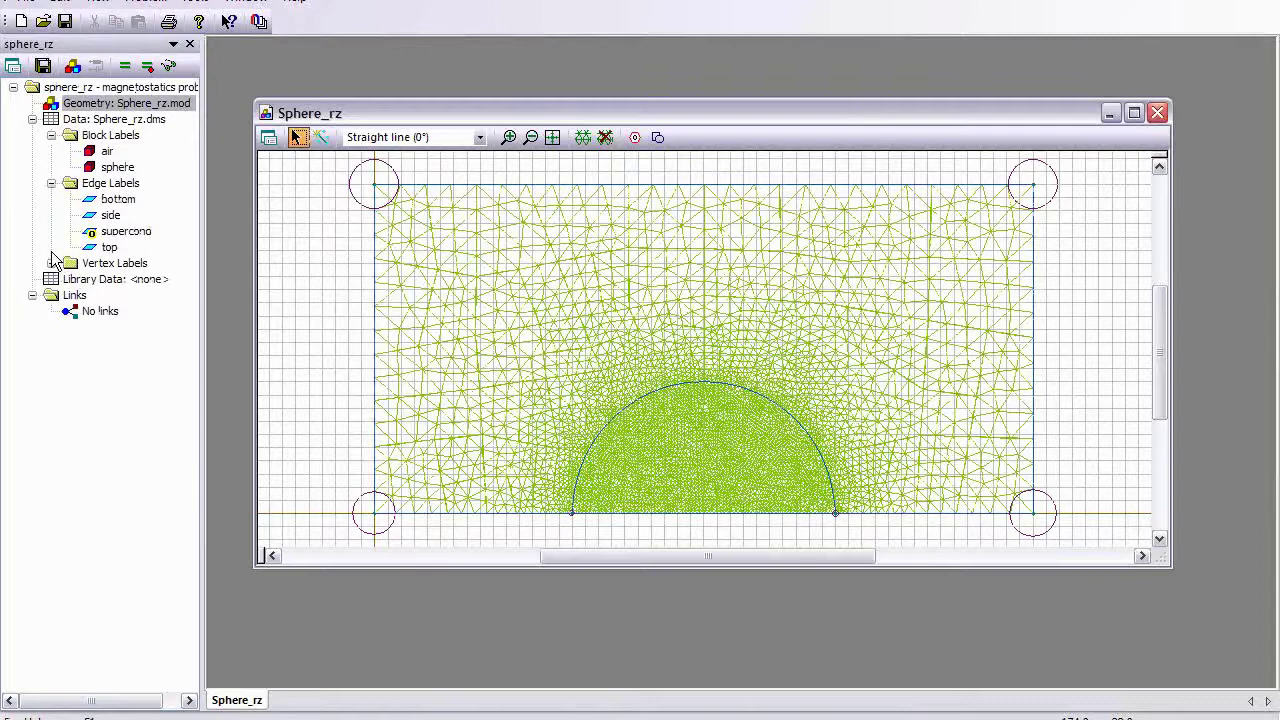
pyautogui.click(107, 152)
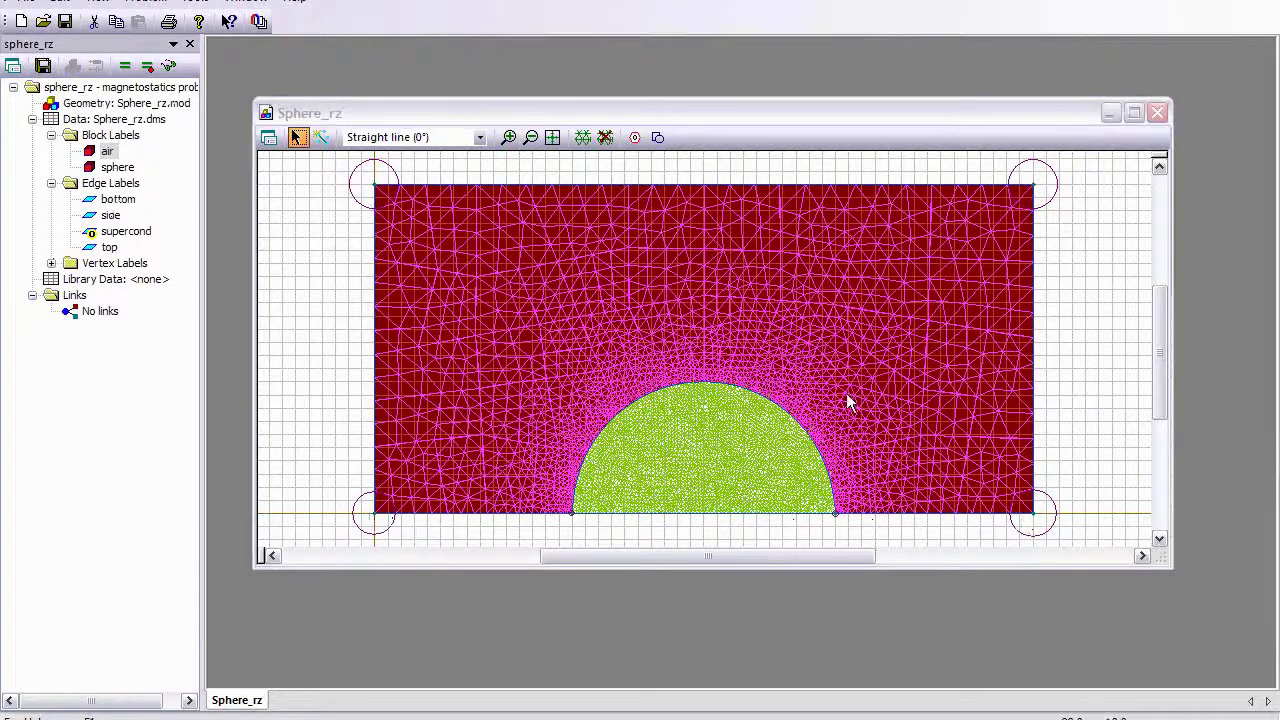
pyautogui.doubleClick(107, 153)
pyautogui.click(623, 553)
pyautogui.click(112, 170)
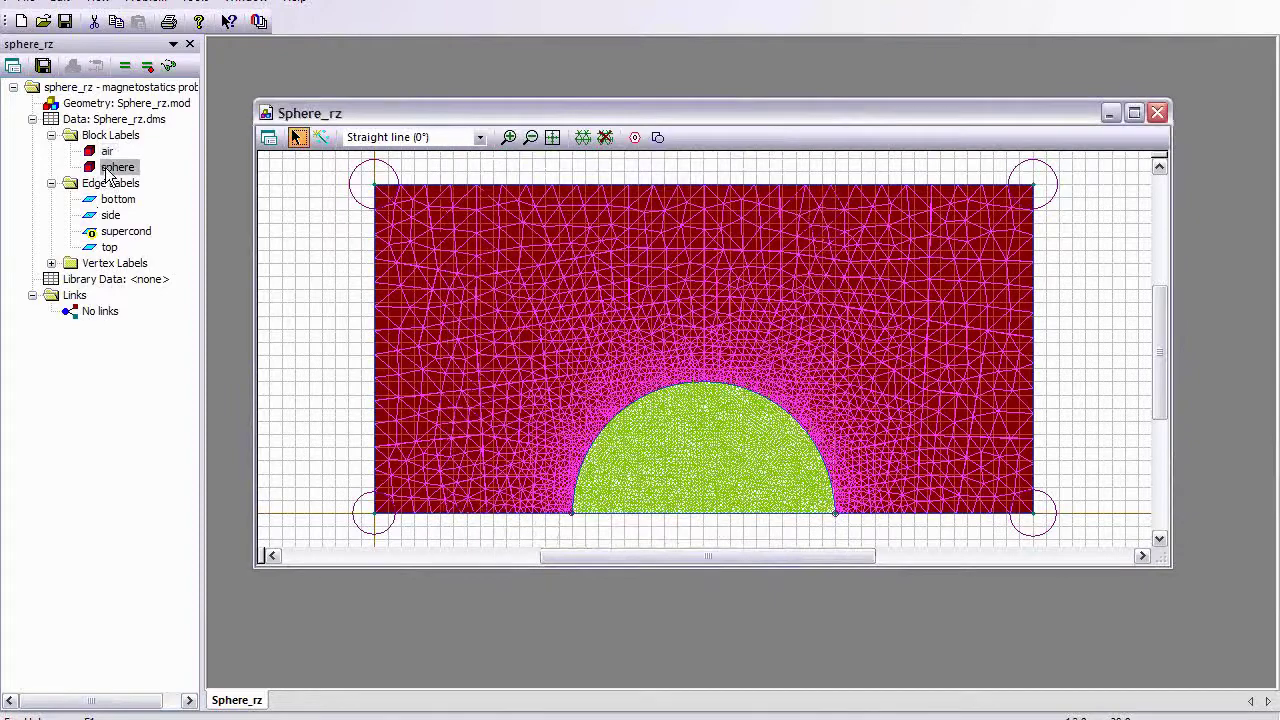
pyautogui.doubleClick(112, 168)
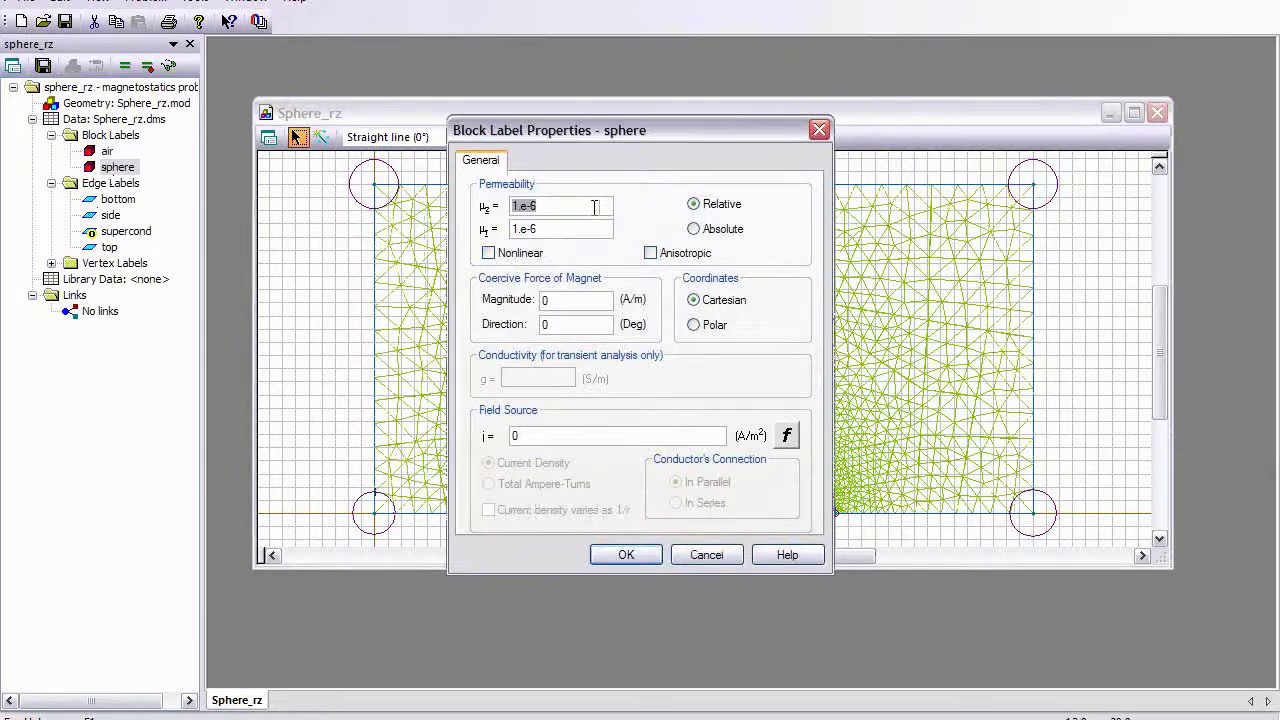
pyautogui.click(622, 557)
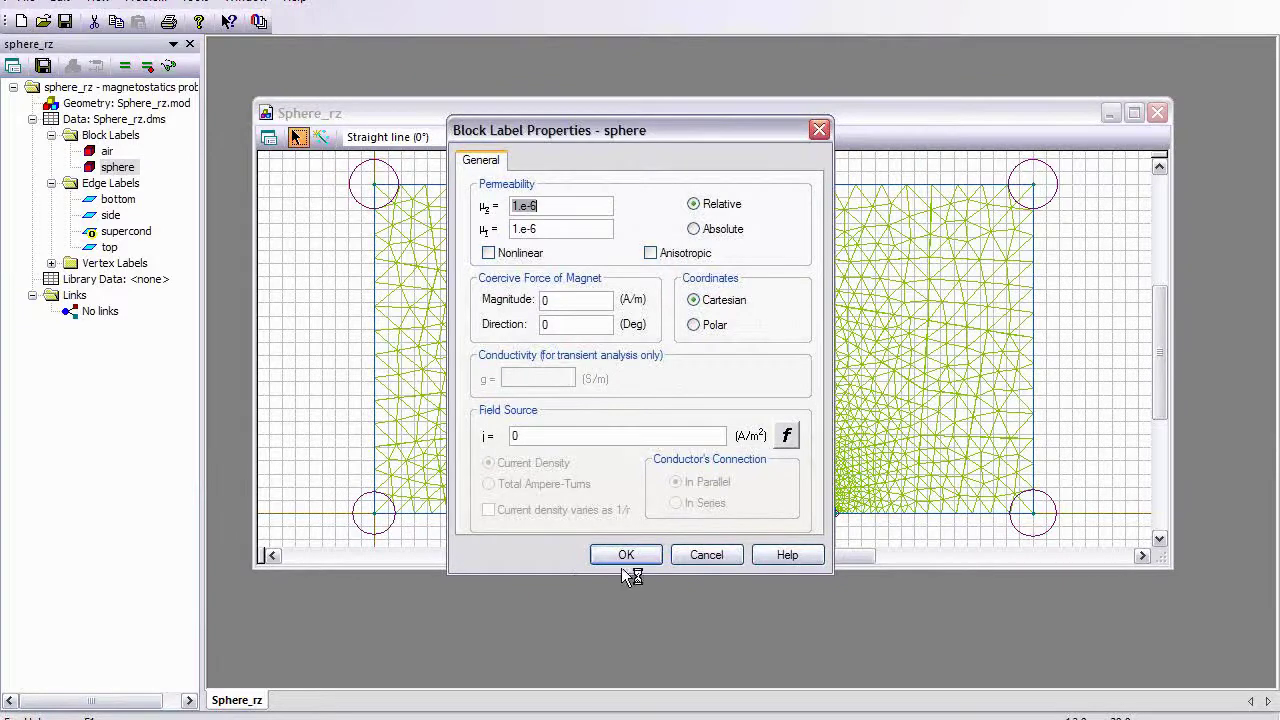
pyautogui.click(627, 560)
pyautogui.click(627, 558)
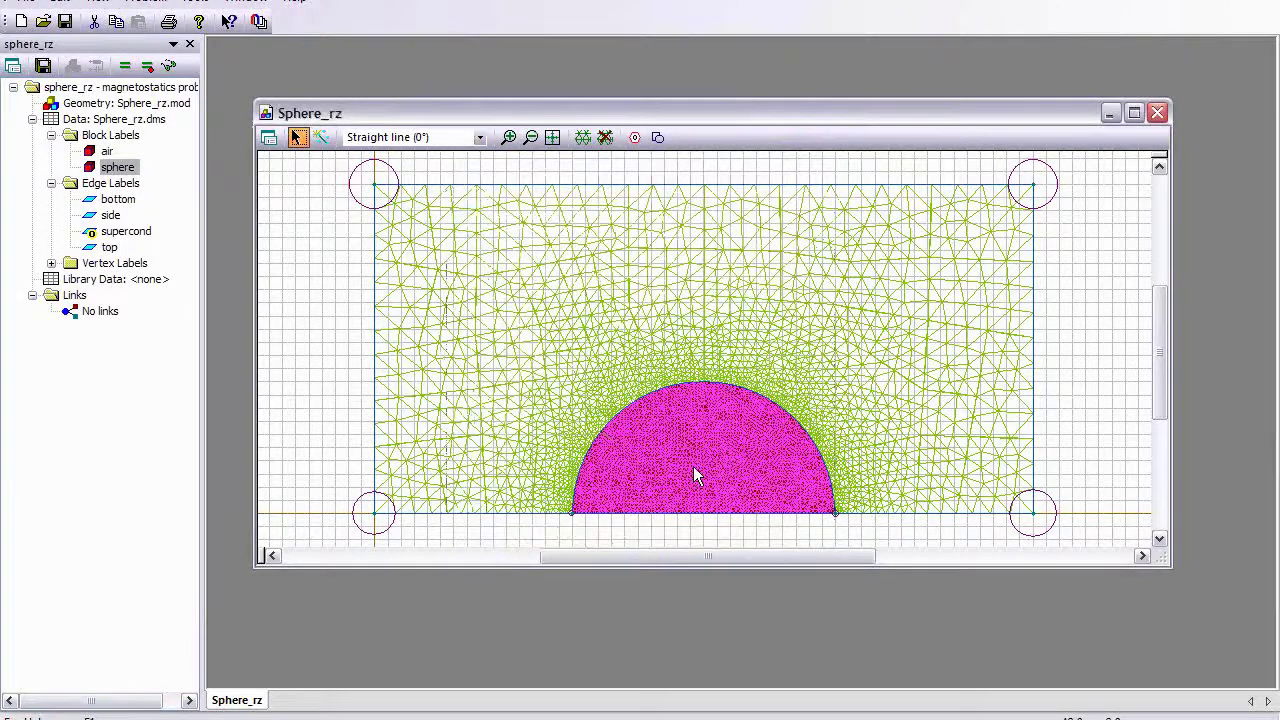
pyautogui.click(116, 201)
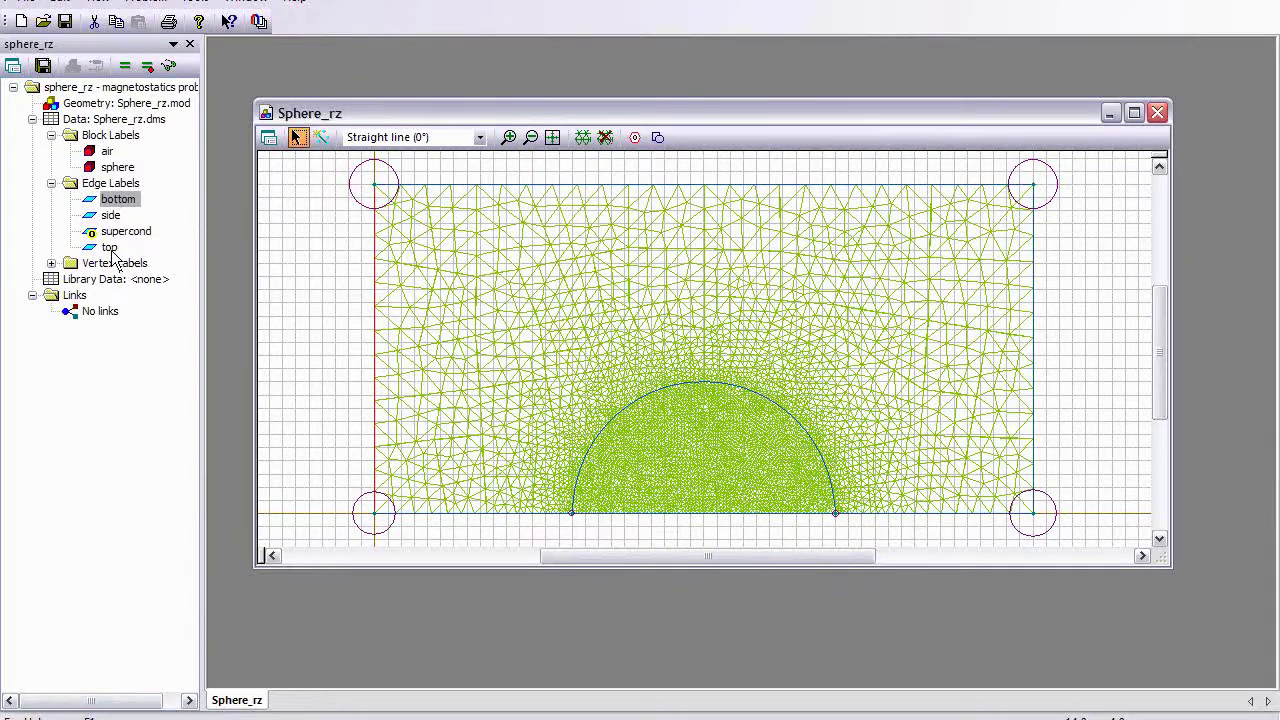
pyautogui.click(112, 251)
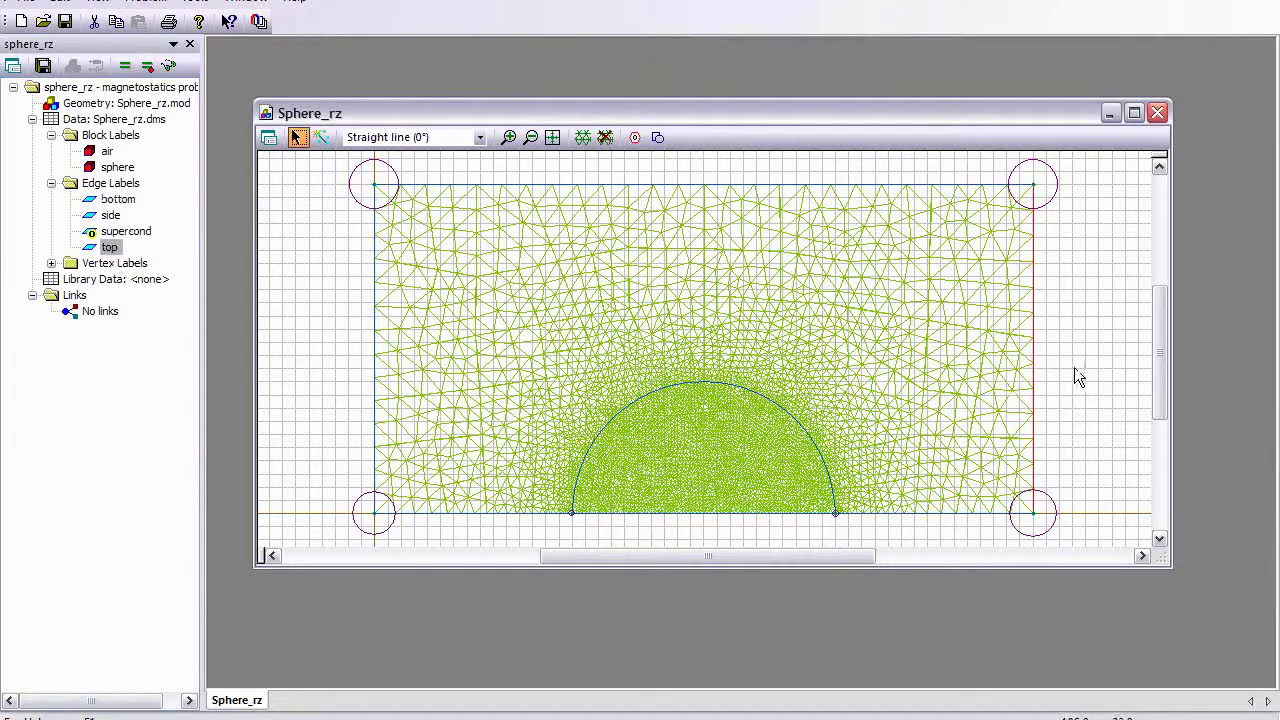
pyautogui.doubleClick(113, 249)
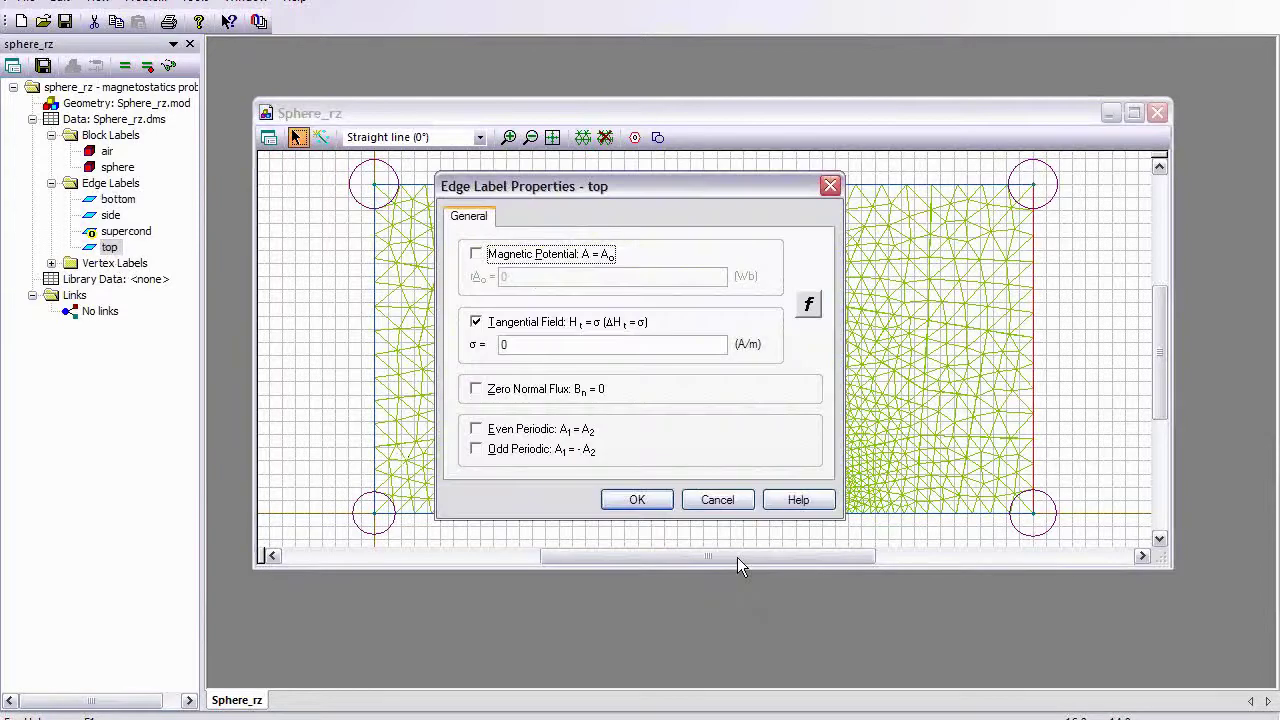
pyautogui.click(637, 500)
pyautogui.click(107, 218)
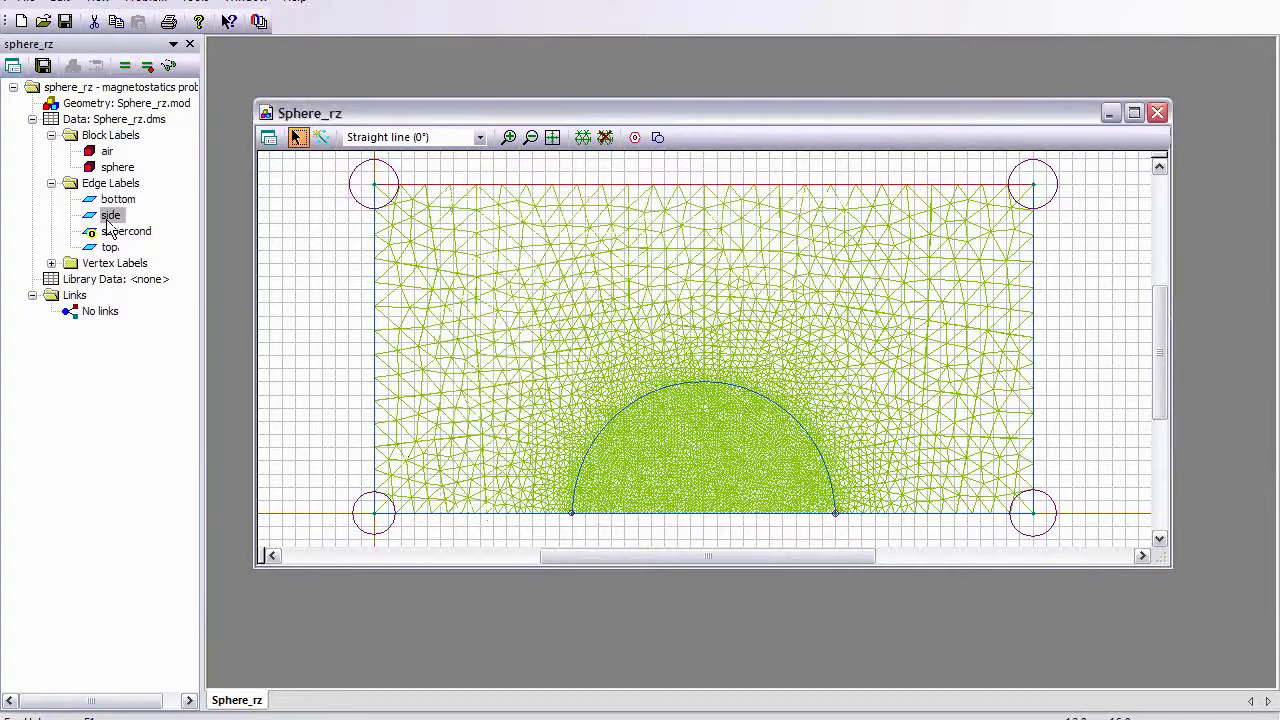
pyautogui.doubleClick(107, 218)
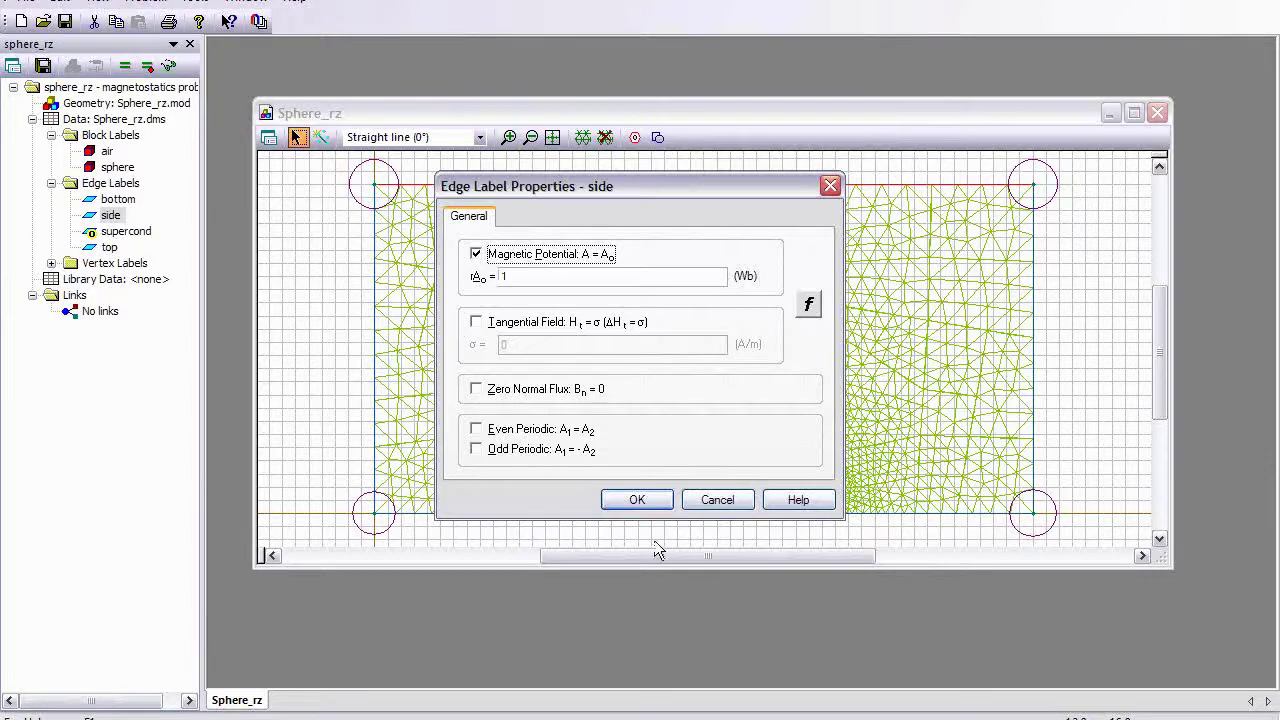
pyautogui.click(638, 501)
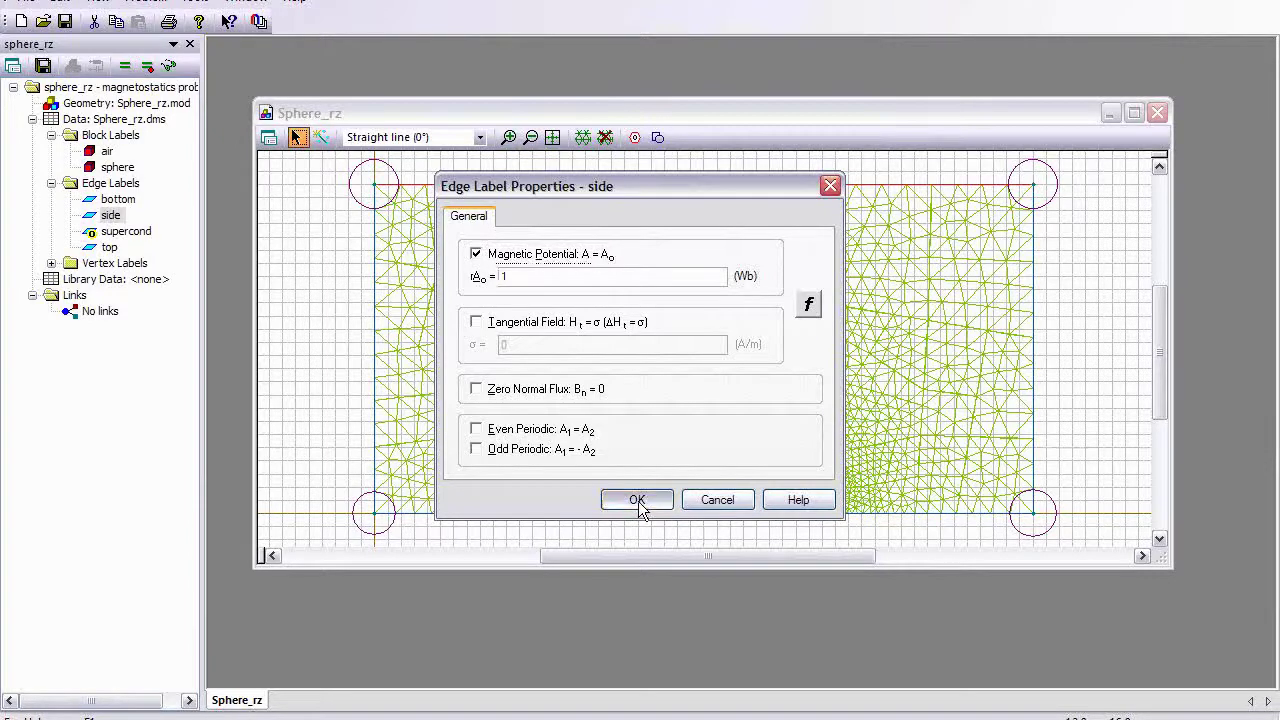
pyautogui.click(128, 236)
pyautogui.doubleClick(129, 238)
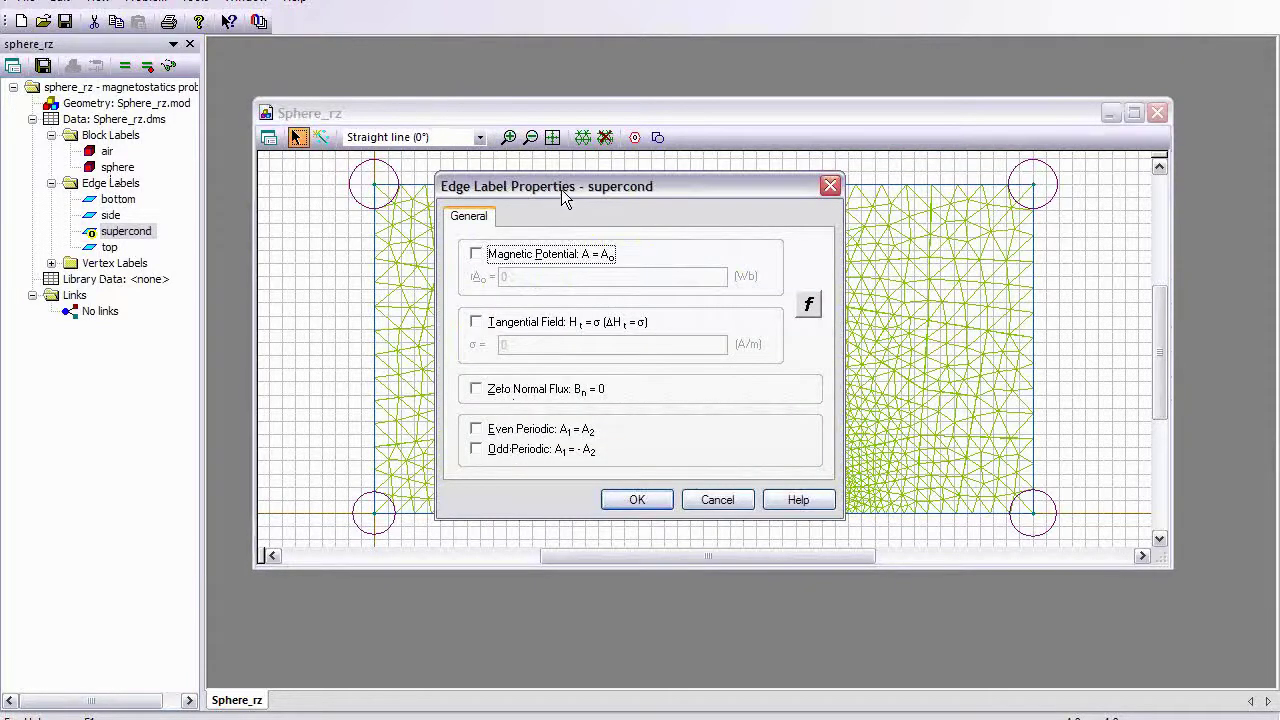
pyautogui.moveTo(561, 189); pyautogui.dragTo(1068, 457)
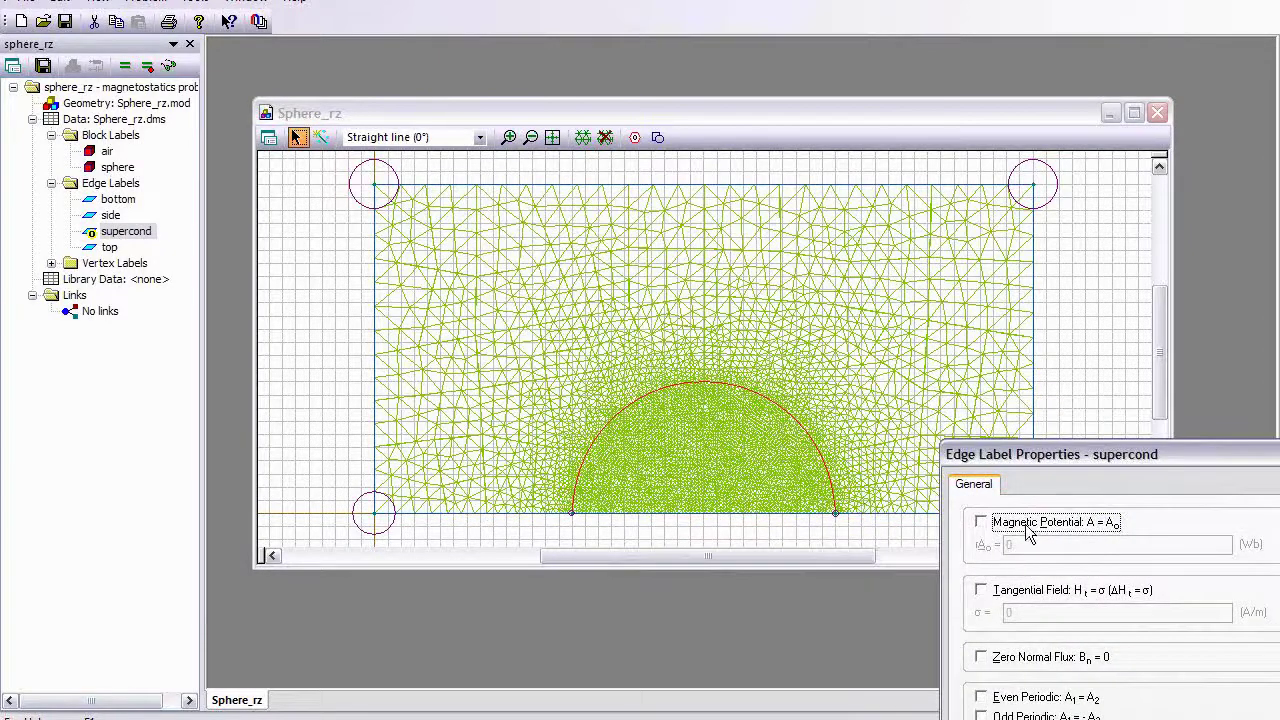
pyautogui.moveTo(1068, 456); pyautogui.dragTo(737, 507)
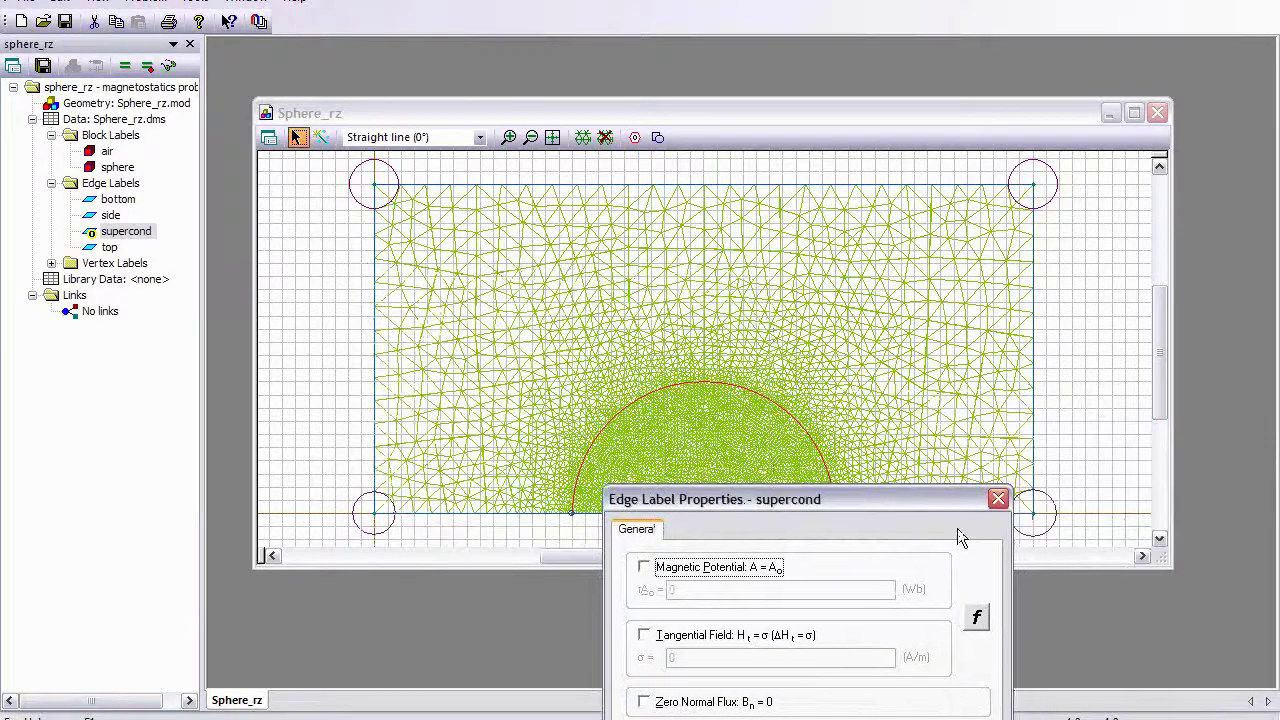
pyautogui.click(999, 500)
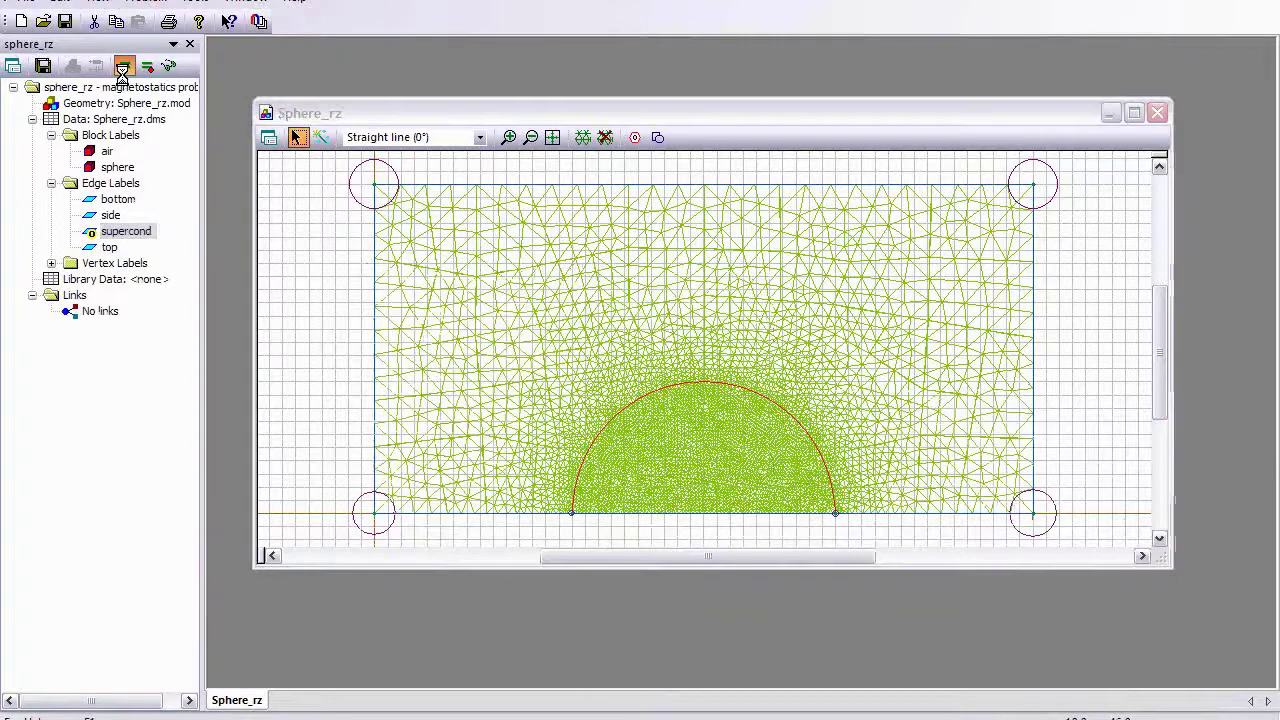
# Re-solve the sphere_rz problem and display its field lines in the Postprocessing window
pyautogui.click(122, 70)
pyautogui.click(597, 384)
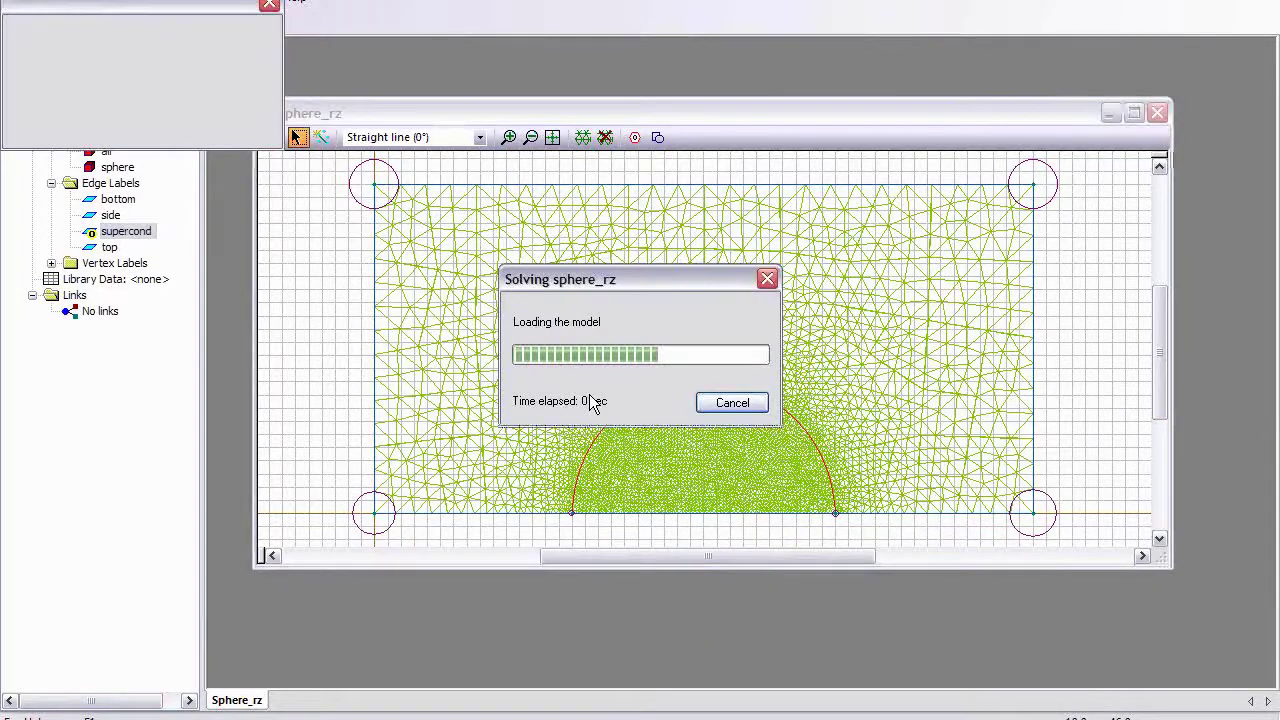
pyautogui.click(599, 385)
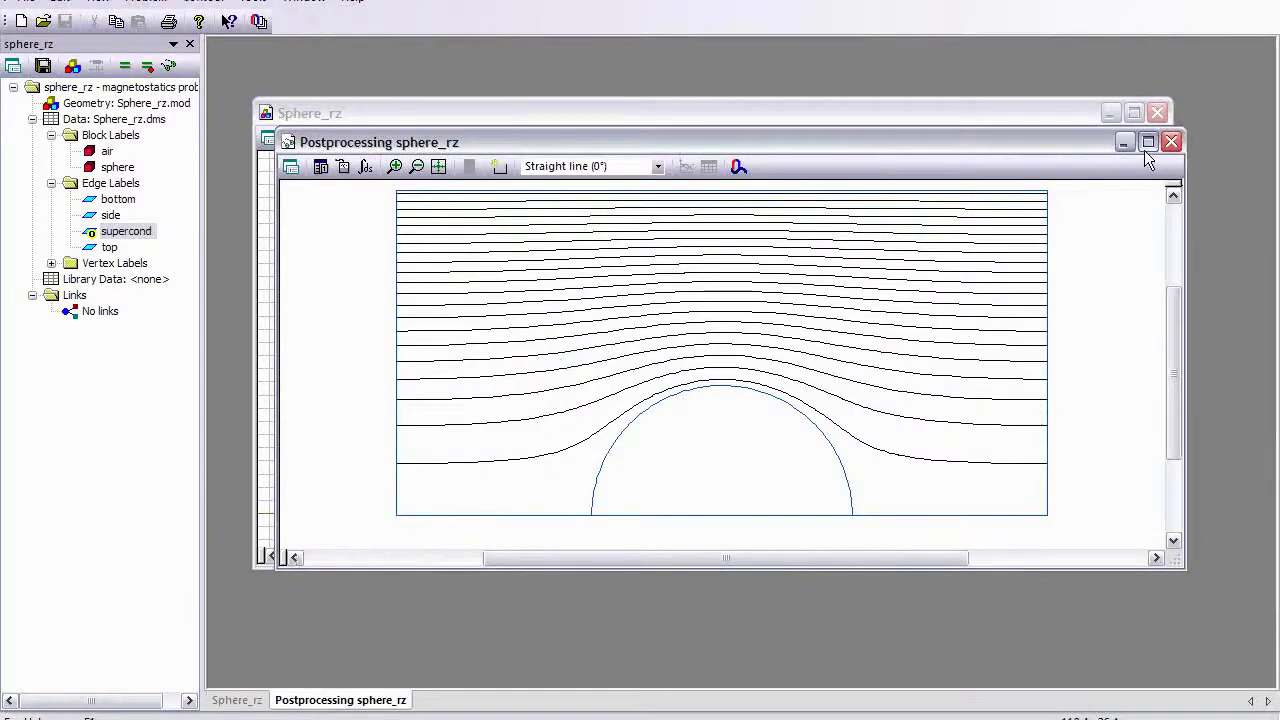
# Maximize and fit the field-line plot, then pick a contour along the sphere's arc edge
pyautogui.click(1147, 147)
pyautogui.click(370, 54)
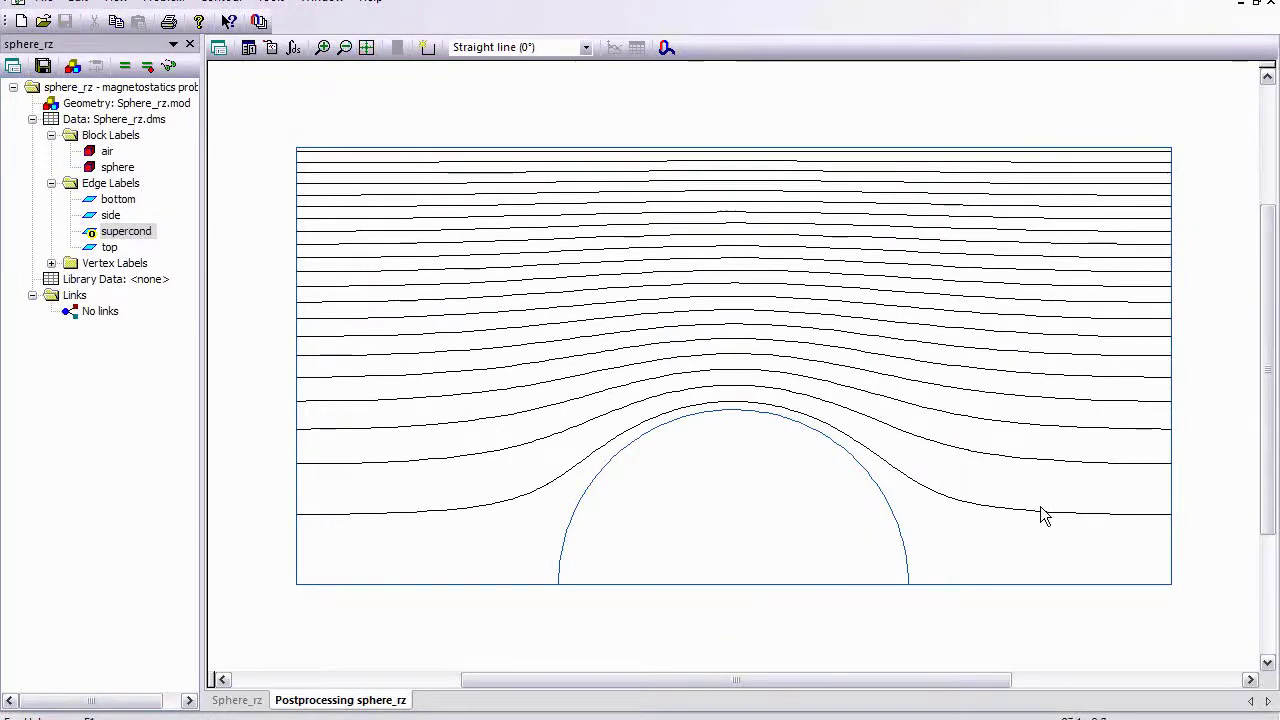
pyautogui.click(427, 48)
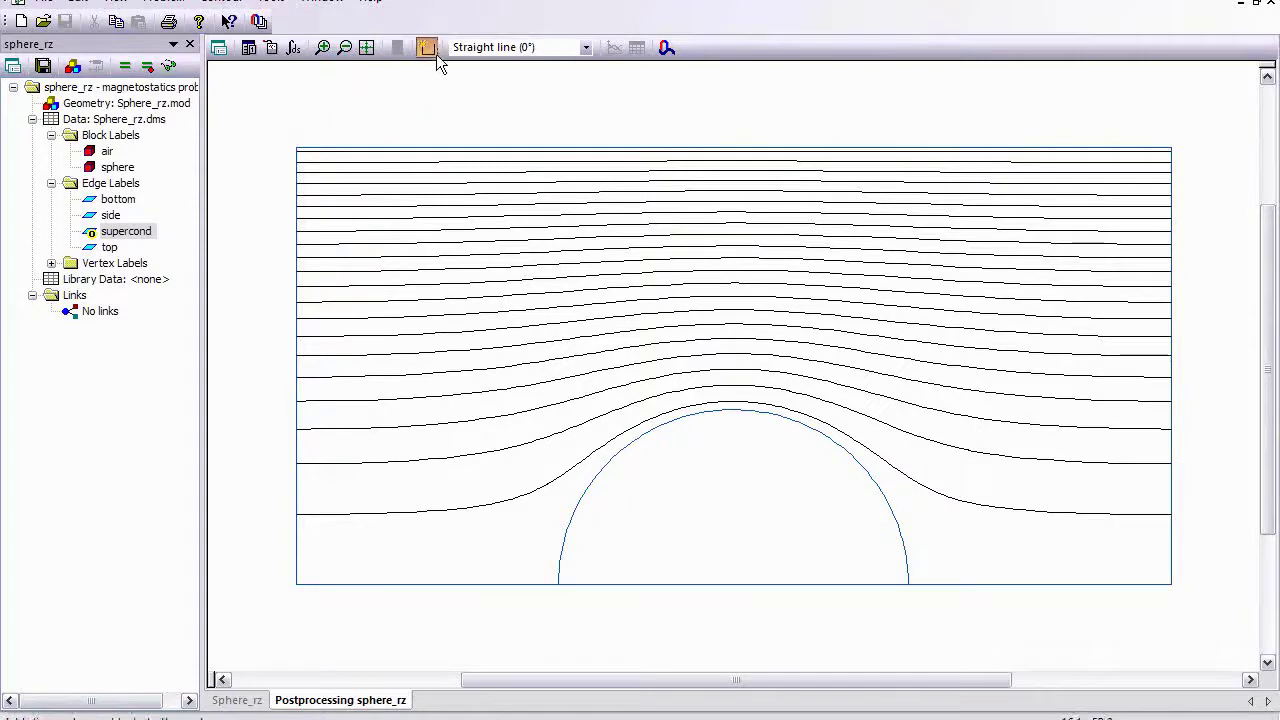
pyautogui.click(772, 415)
pyautogui.rightClick(772, 417)
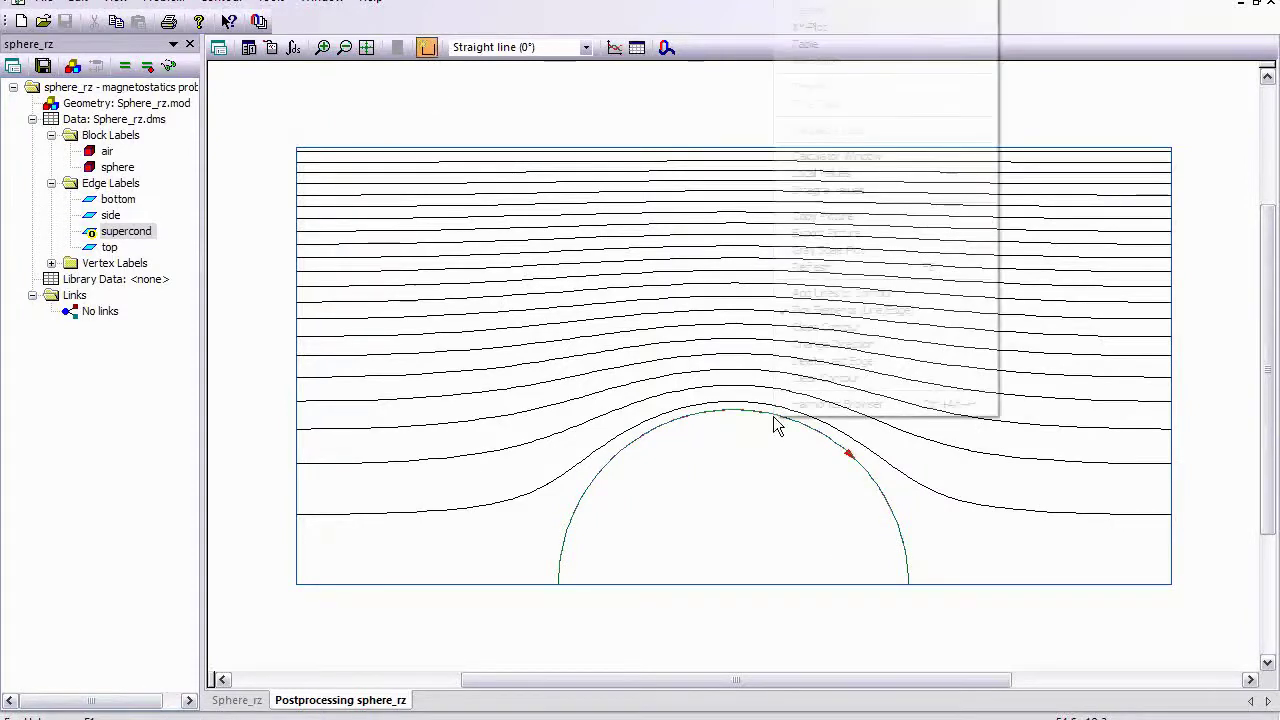
# Create a maximized XY plot of Ht along the contour, hiding total H, then reopen Sphere_rz.mod
pyautogui.click(860, 28)
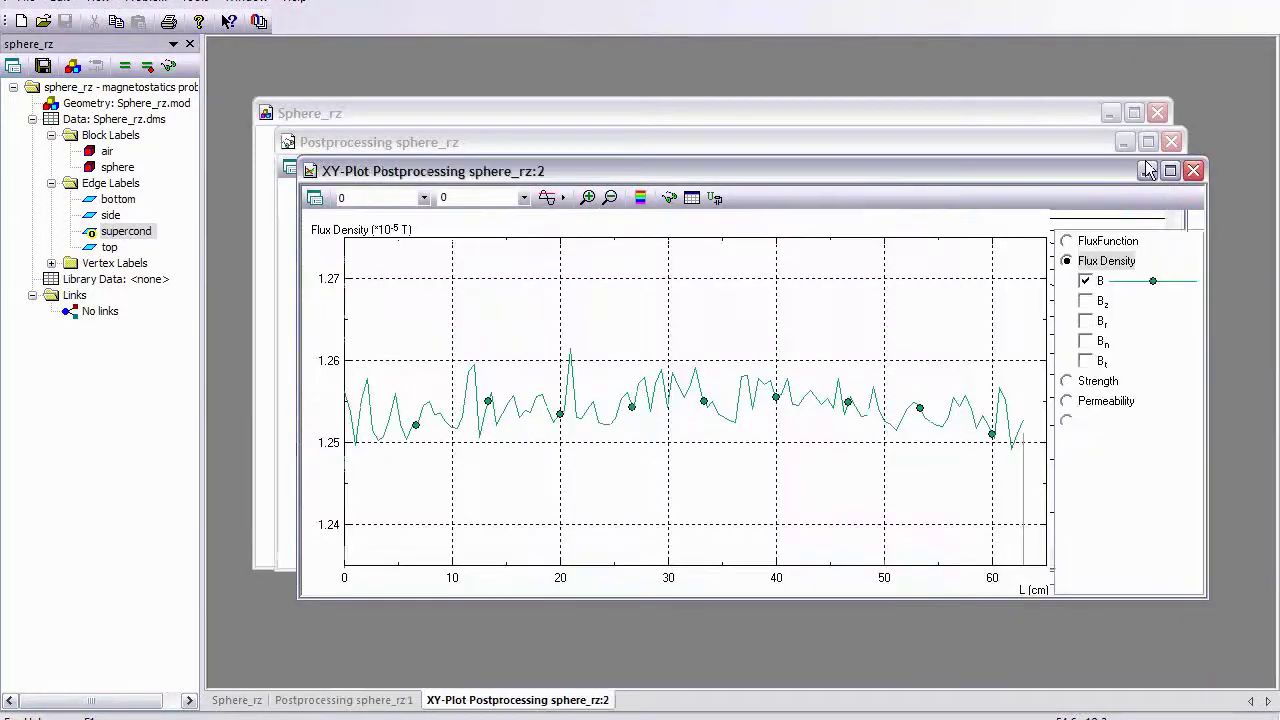
pyautogui.click(1170, 170)
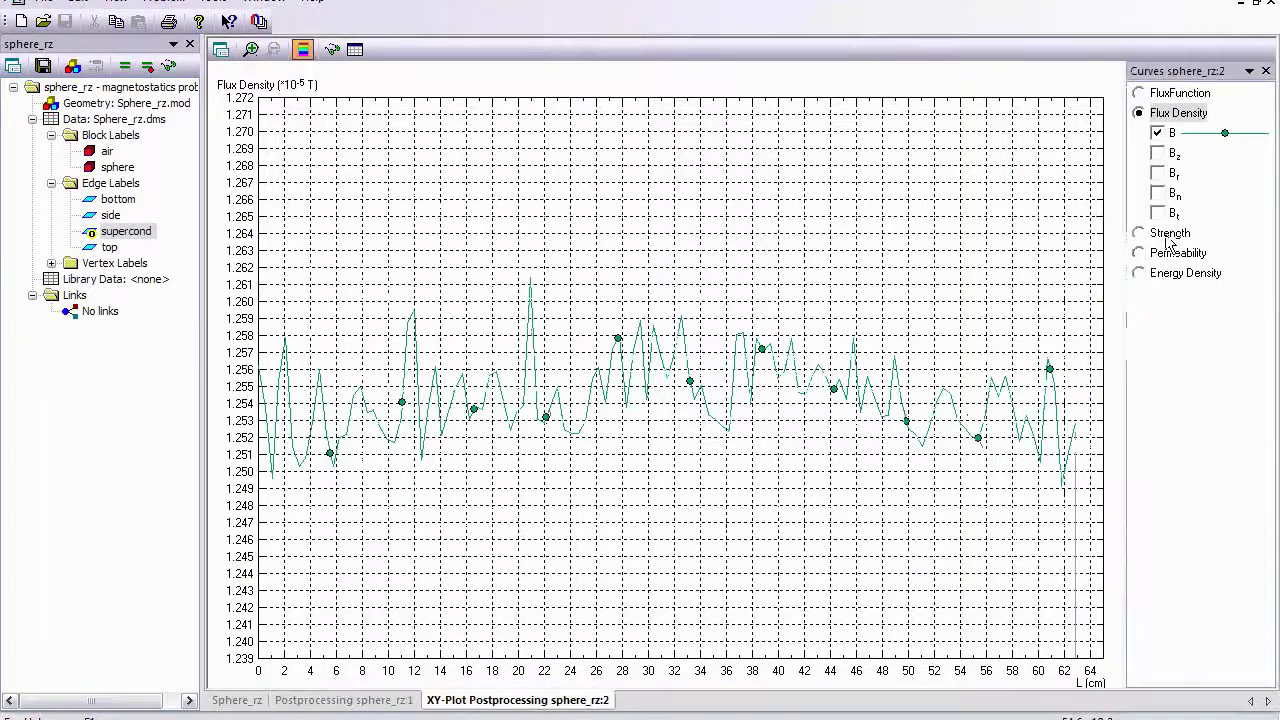
pyautogui.click(1155, 207)
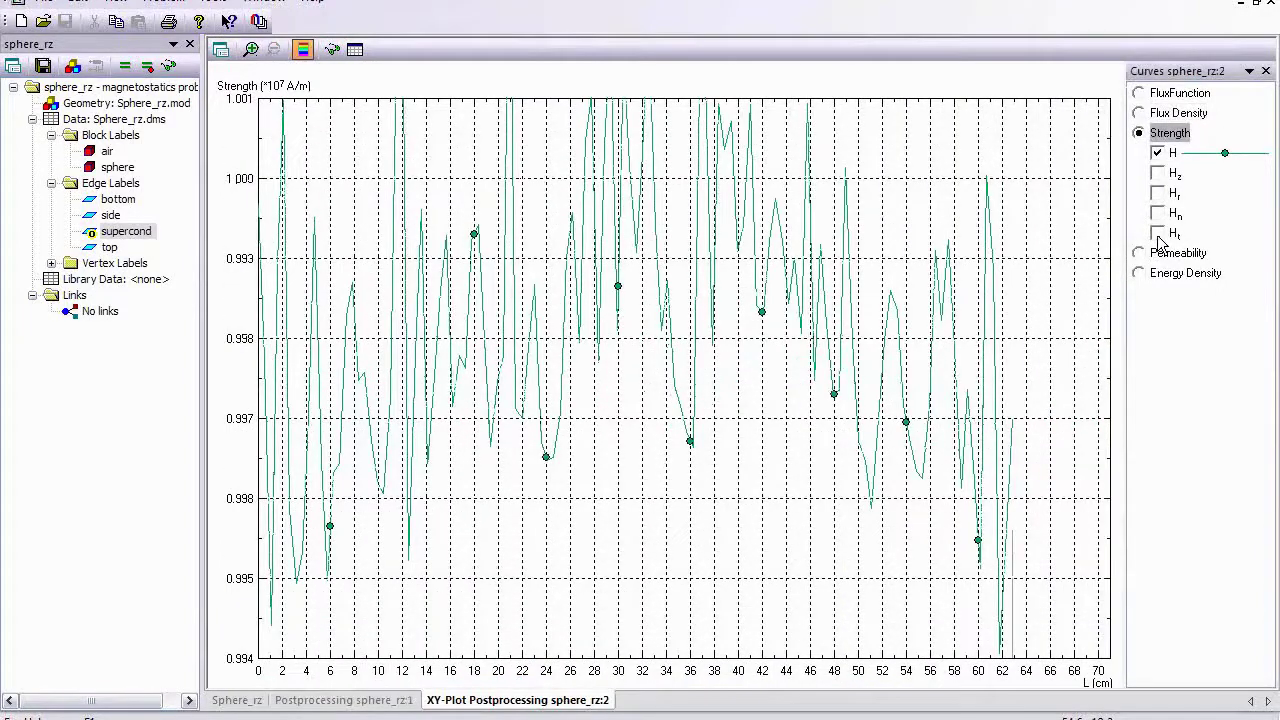
pyautogui.click(1158, 235)
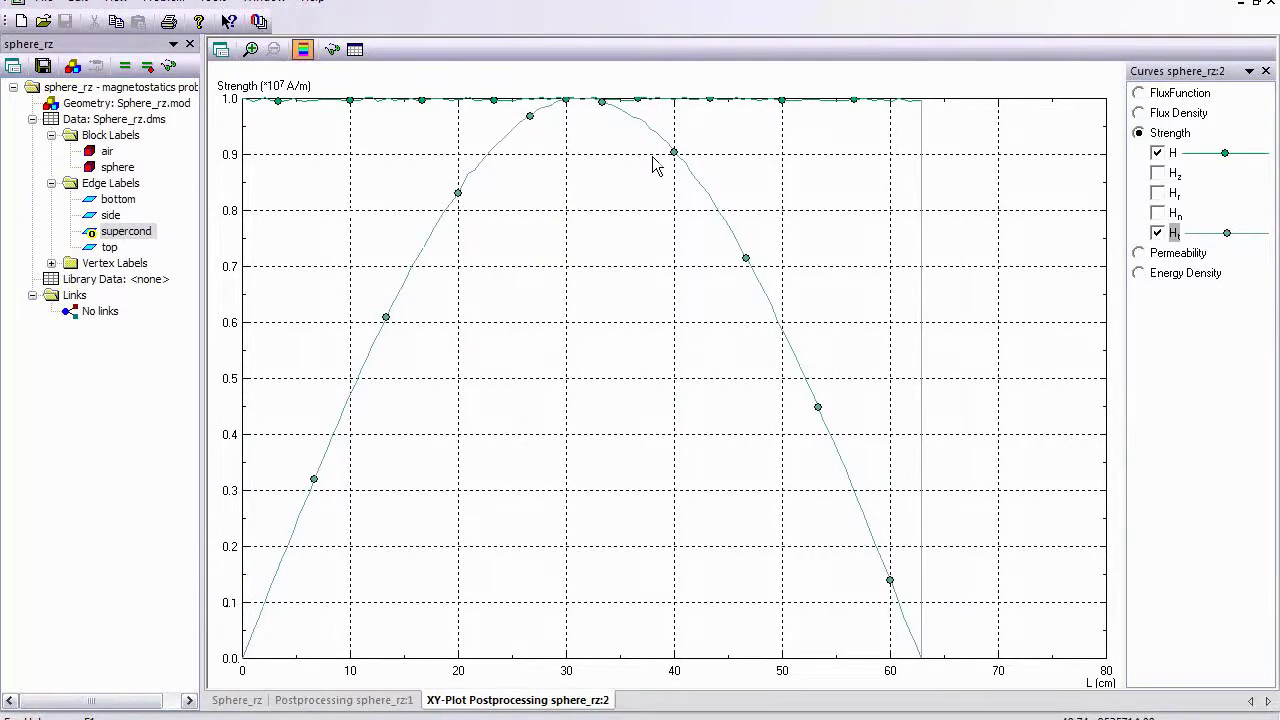
pyautogui.click(1157, 153)
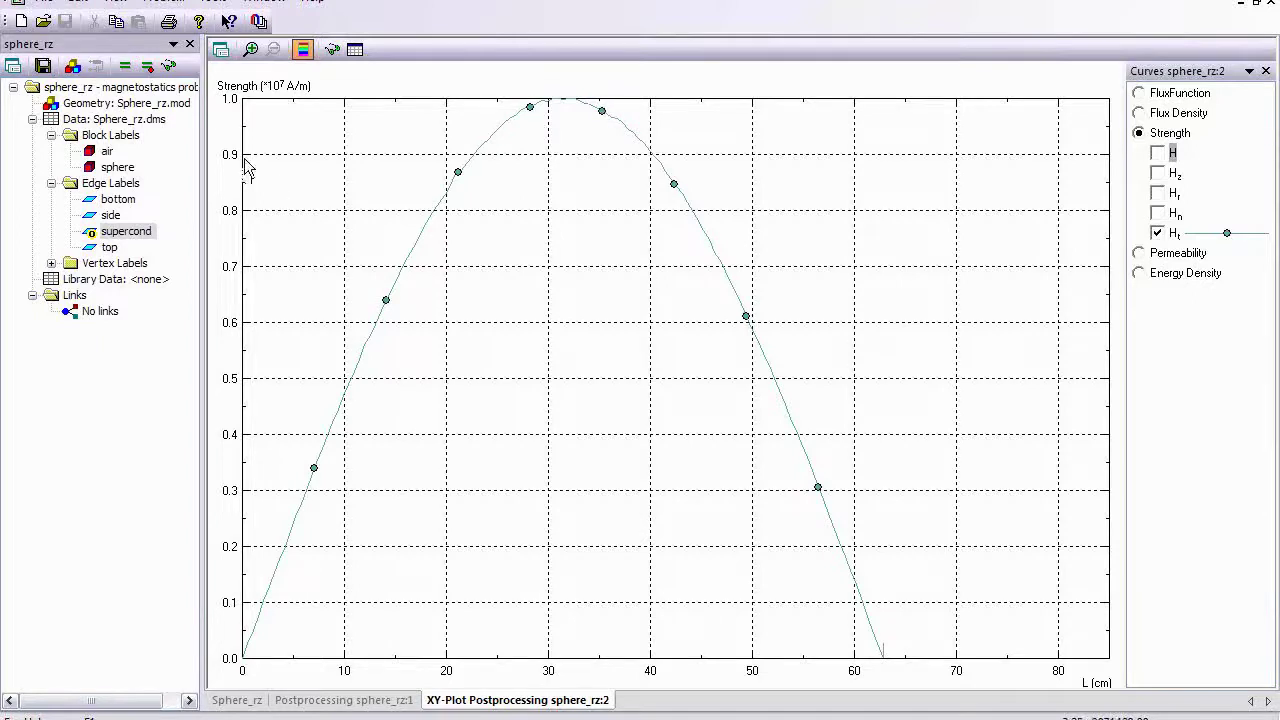
pyautogui.click(180, 106)
pyautogui.doubleClick(180, 110)
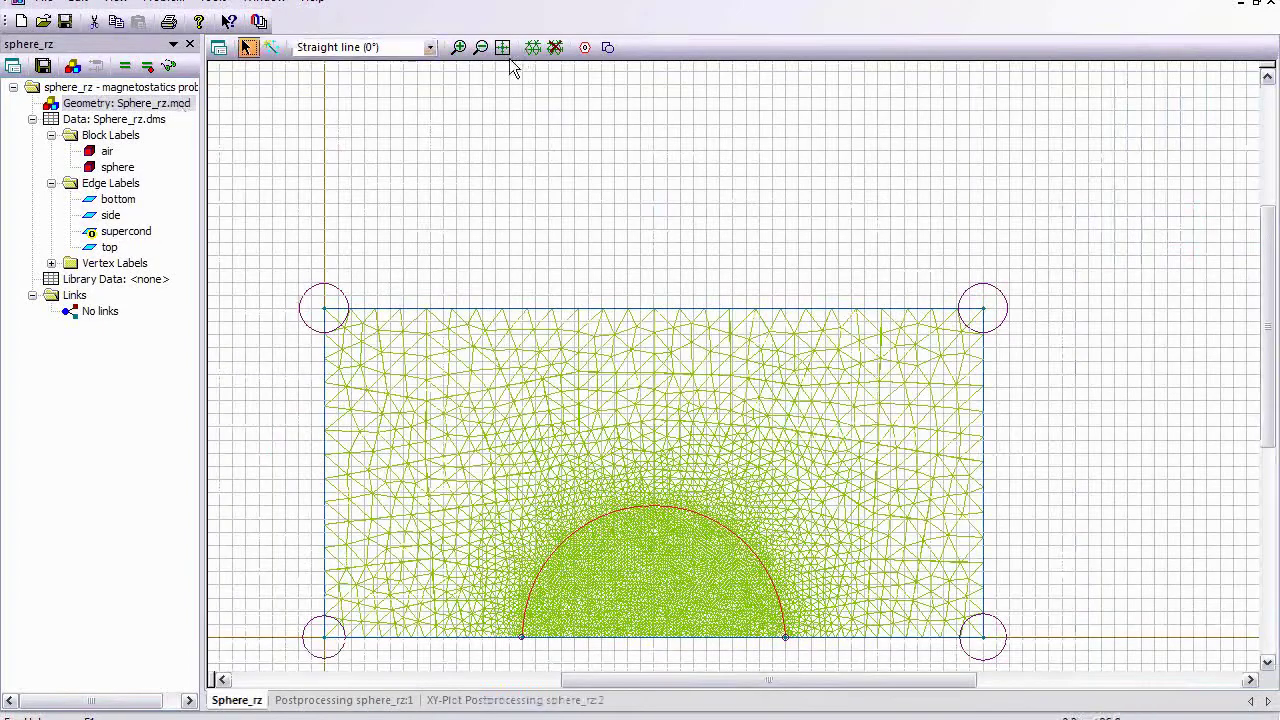
# Delete the sphere block region and confirm the remaining arc edge keeps its supercond label
pyautogui.rightClick(645, 643)
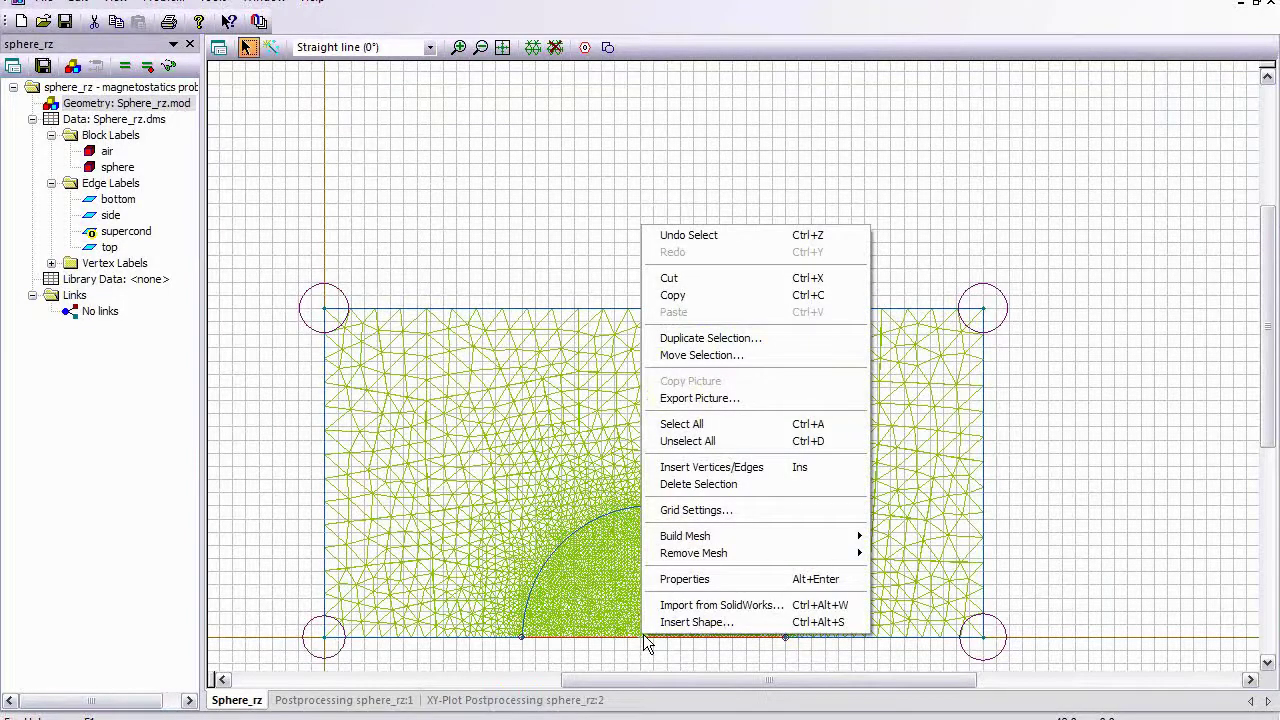
pyautogui.click(698, 484)
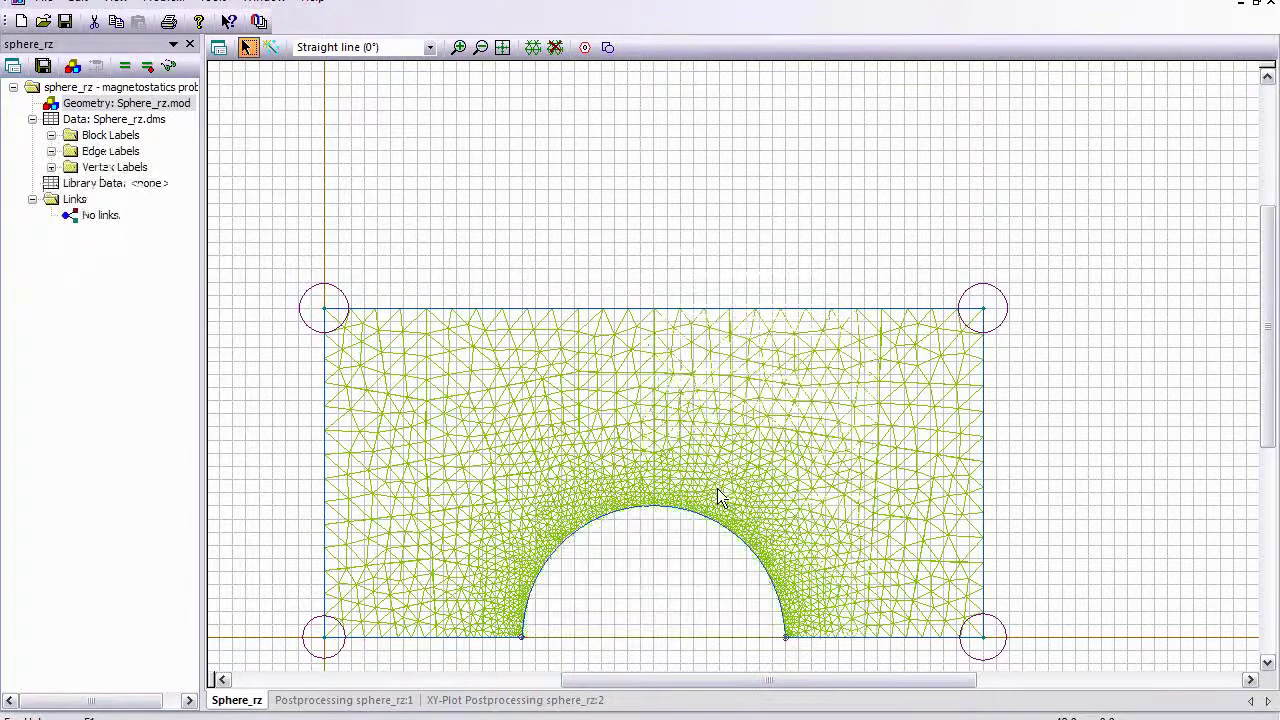
pyautogui.click(678, 517)
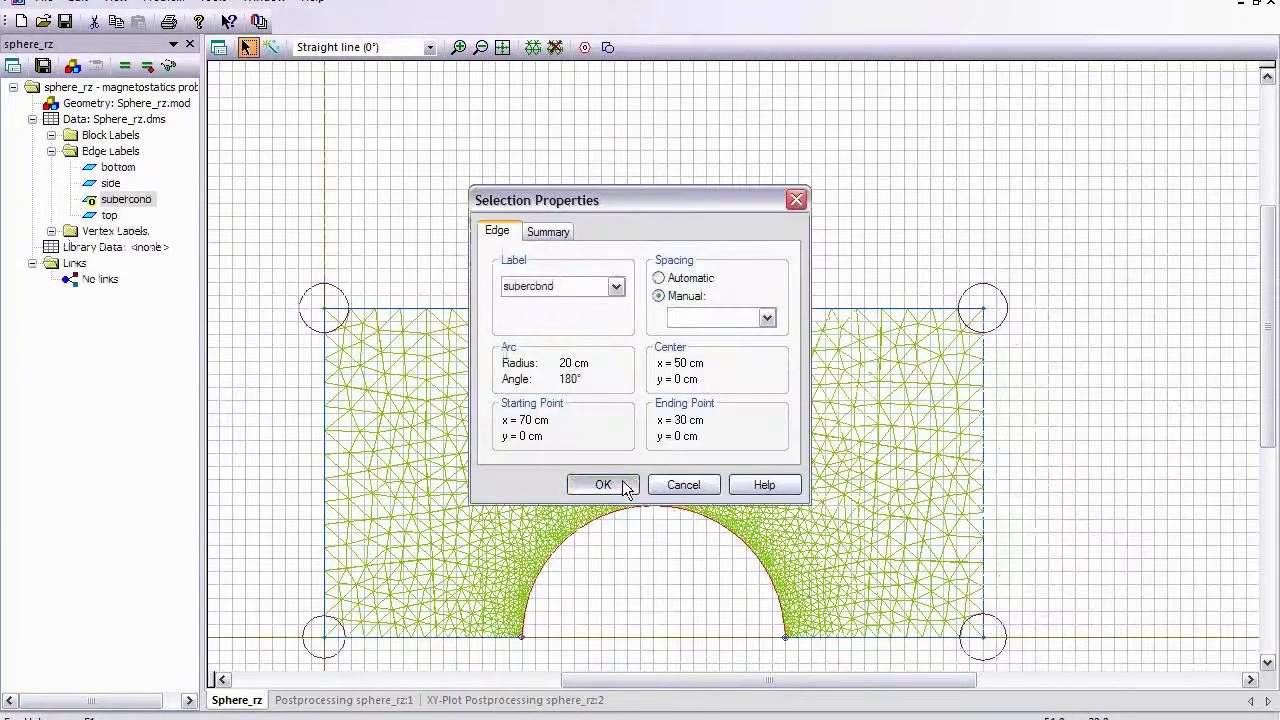
pyautogui.click(618, 486)
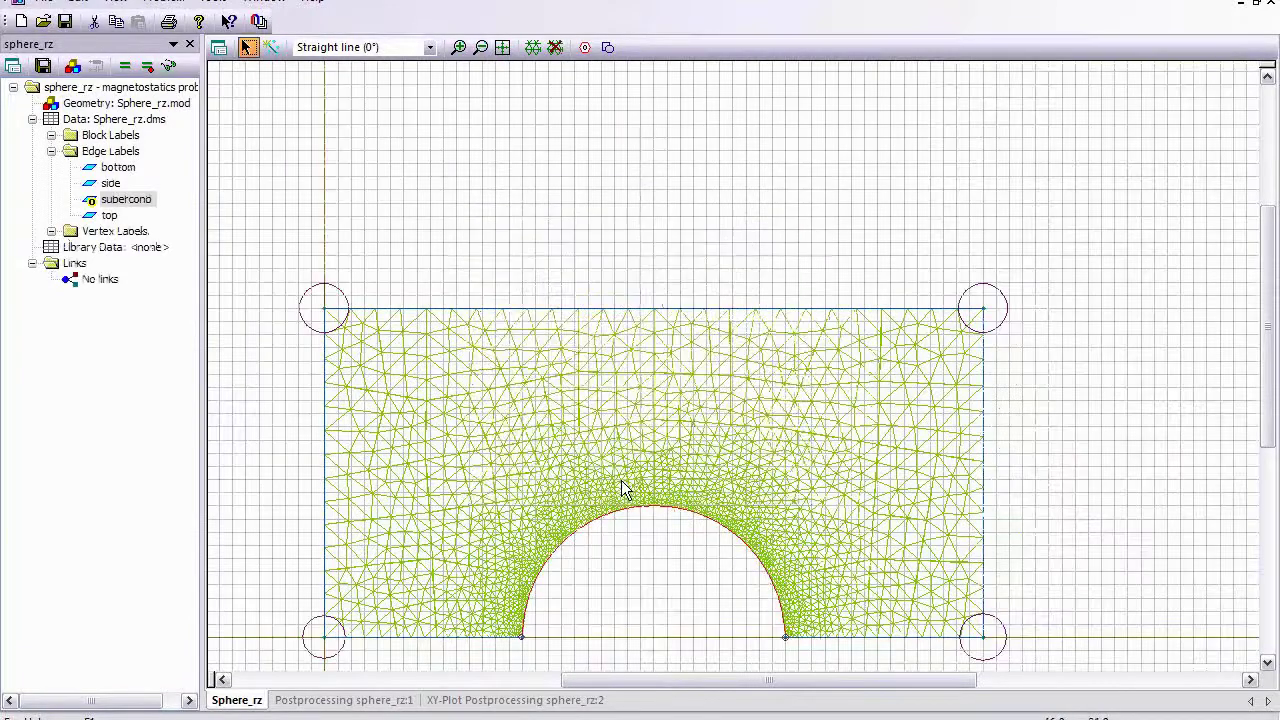
# Give the supercond edge label a Magnetic Potential A = 0 boundary condition
pyautogui.doubleClick(122, 201)
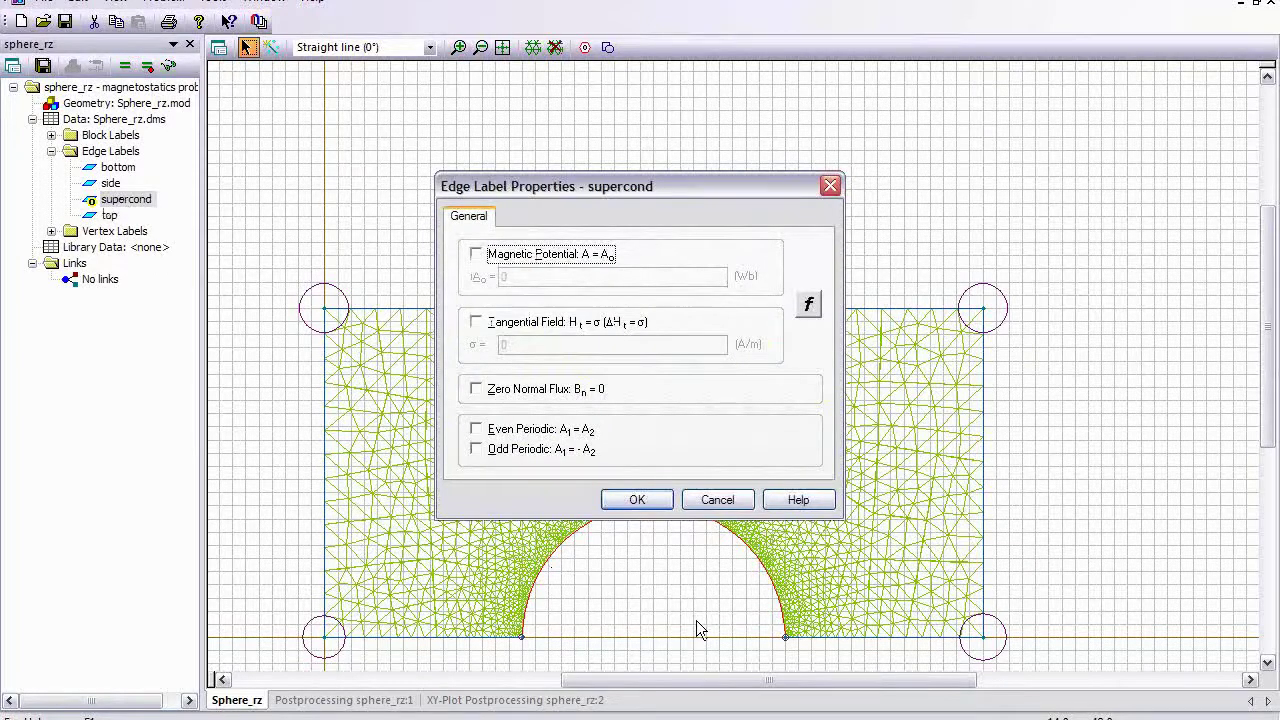
pyautogui.click(476, 253)
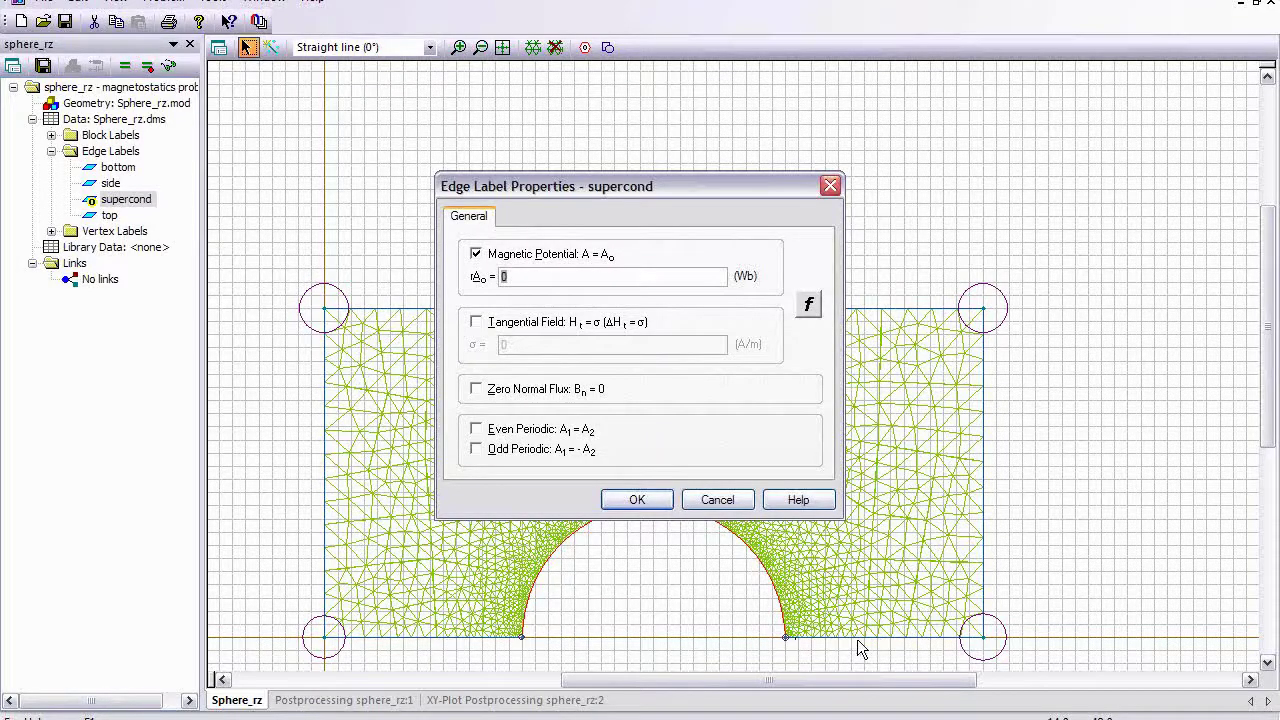
pyautogui.click(627, 509)
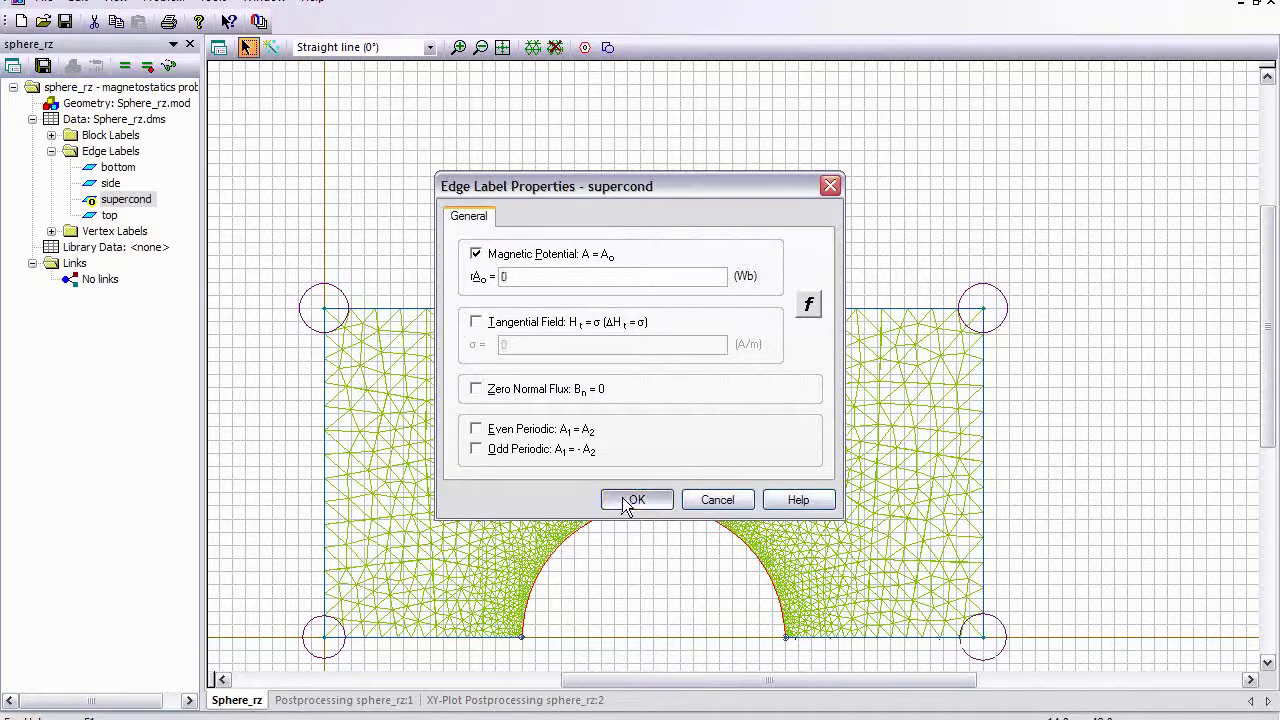
pyautogui.click(627, 503)
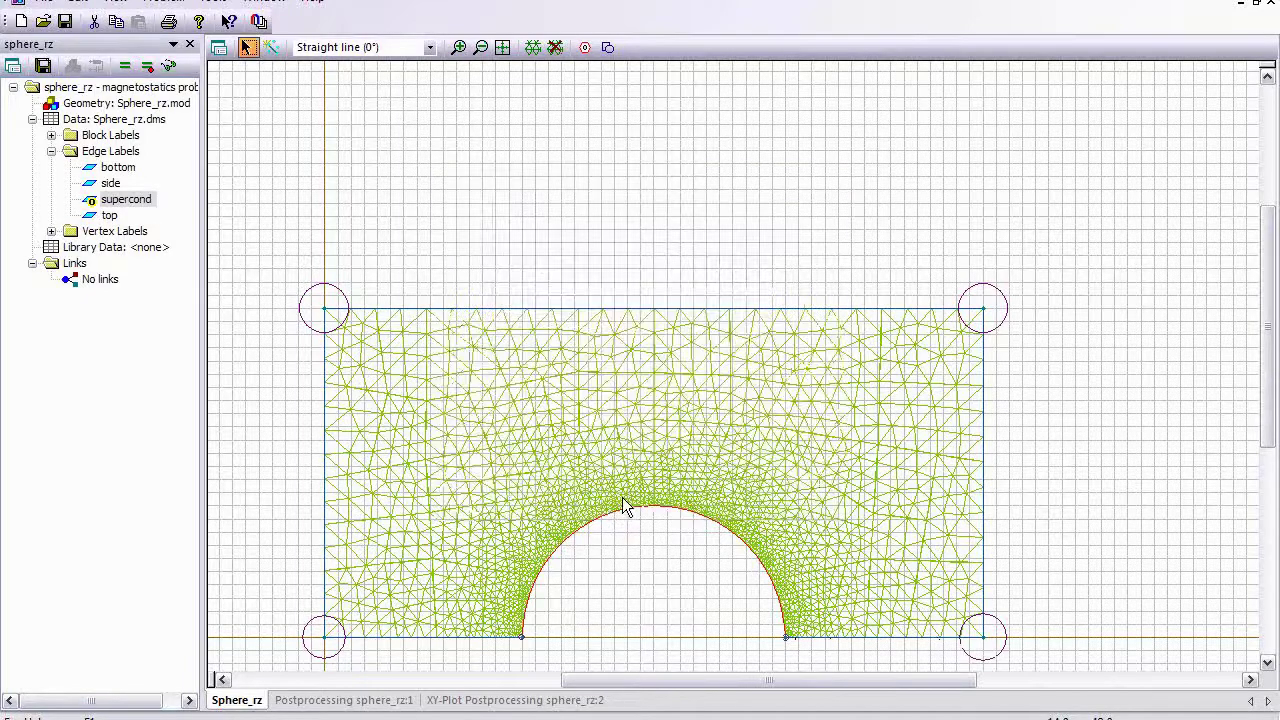
# Save the model changes, re-solve the problem and view the new results
pyautogui.click(124, 65)
pyautogui.click(555, 383)
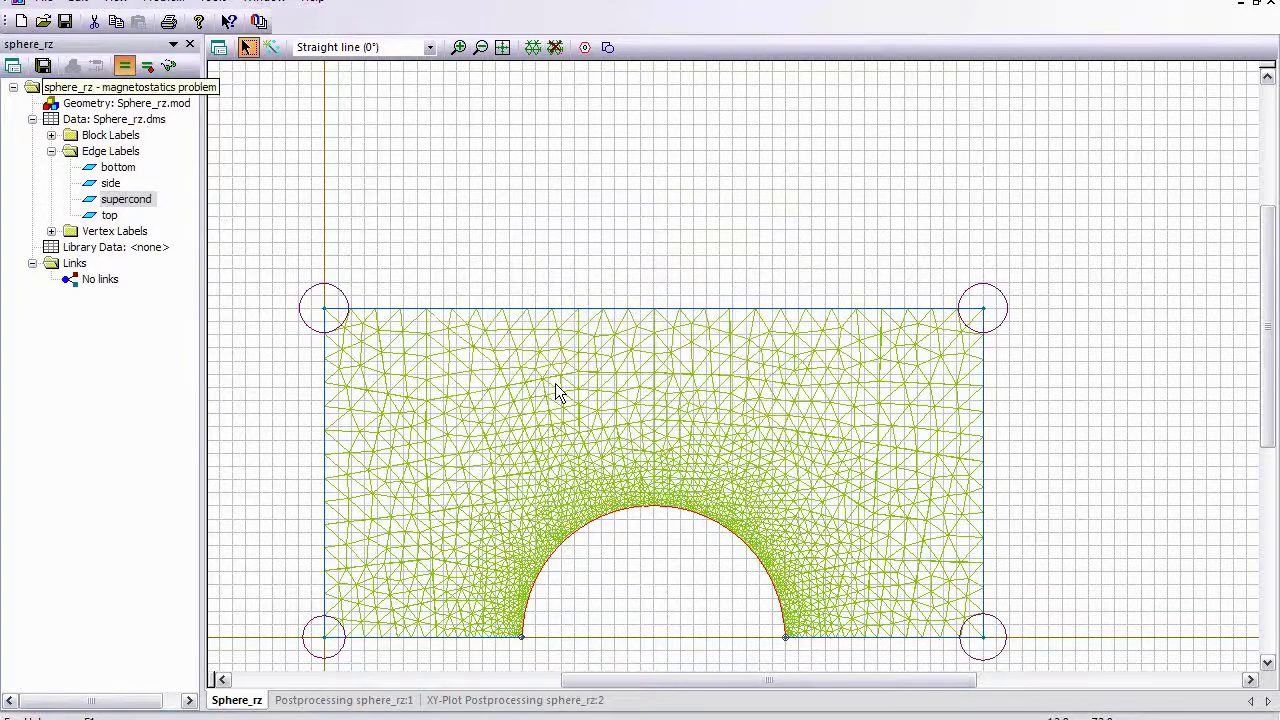
pyautogui.click(555, 383)
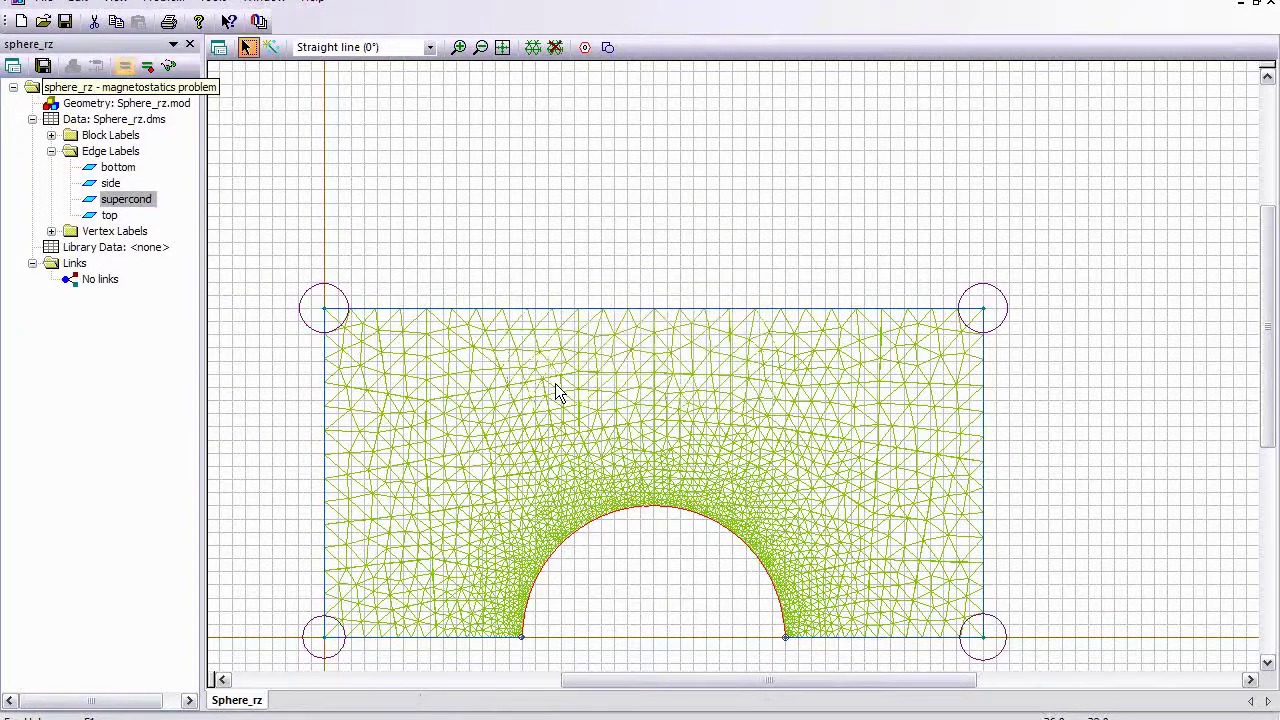
pyautogui.click(570, 383)
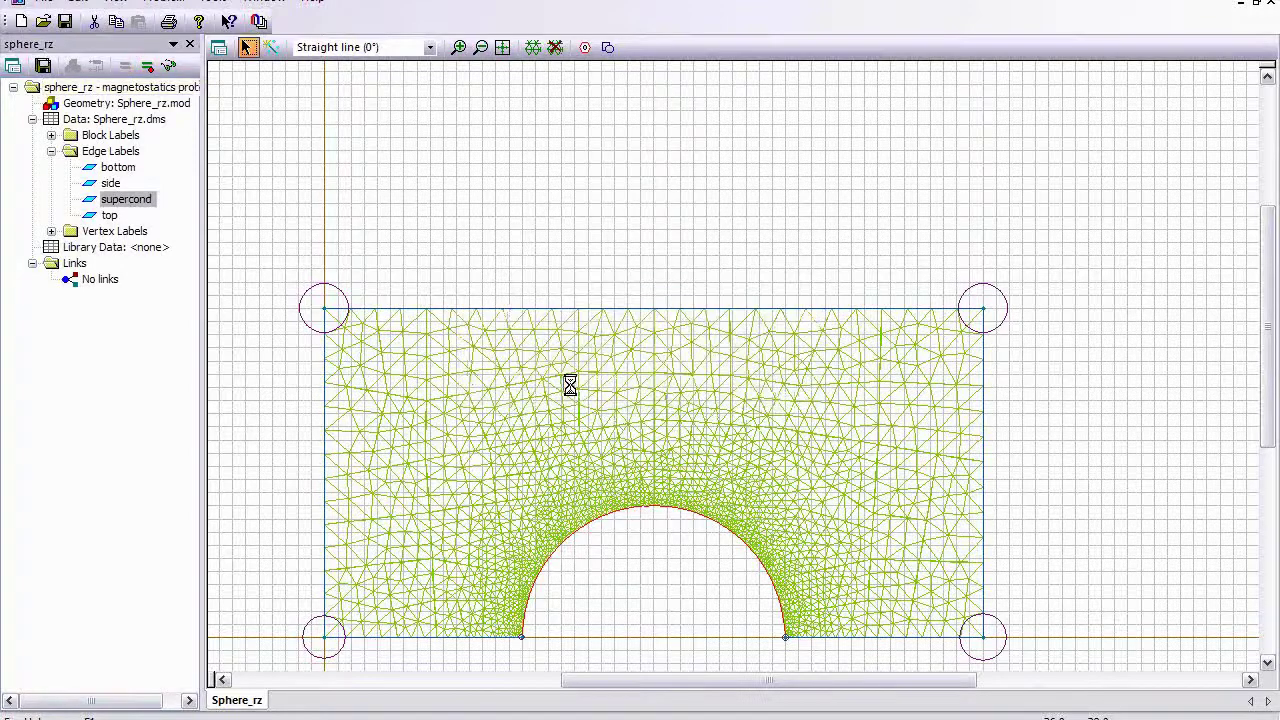